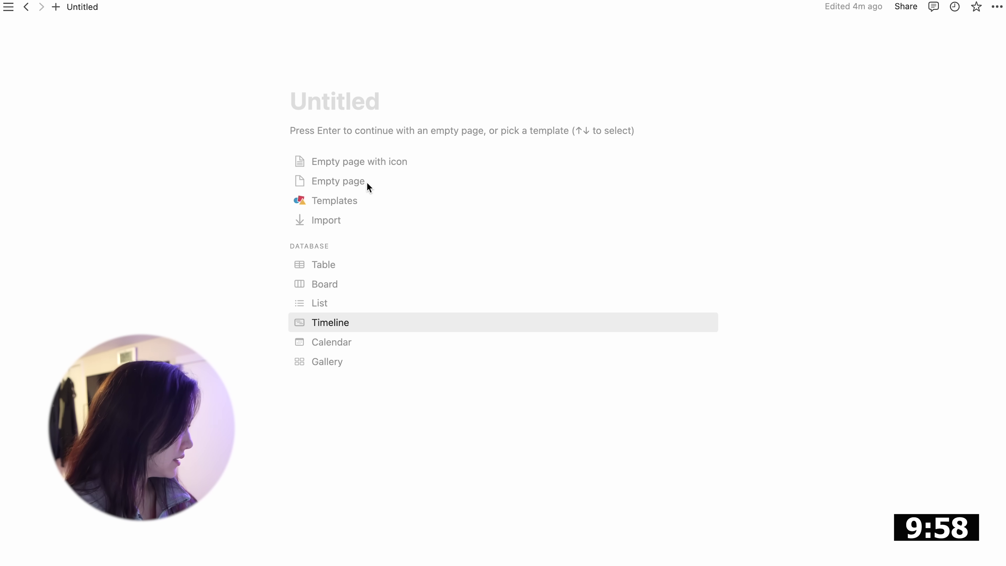
# - Choose Empty page on the new Untitled page instead of a template
pyautogui.click(360, 186)
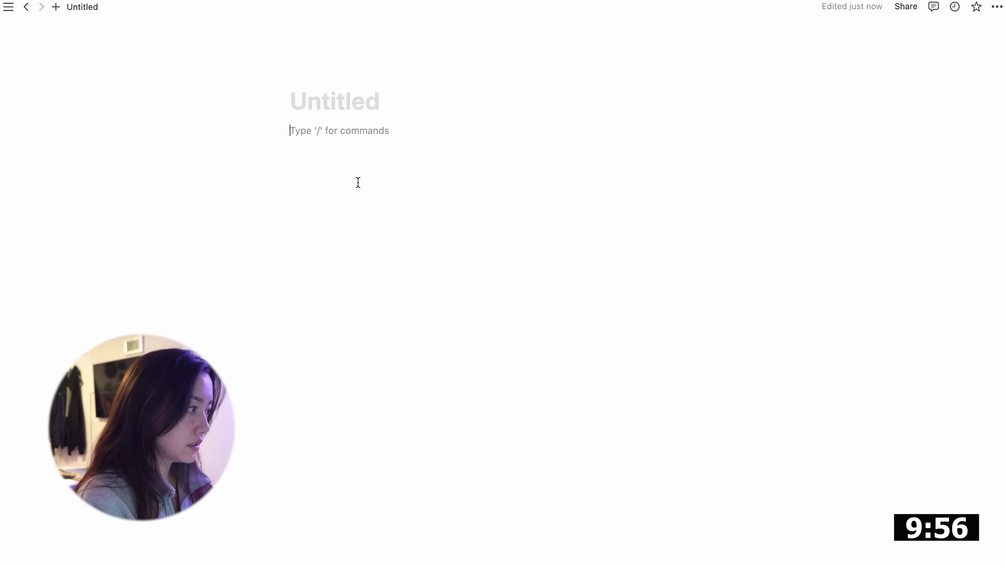
# - Title the page as the user's Dashboard, set a glowing star emoji icon, and add a cover
pyautogui.write("Wesley's Dashboard")
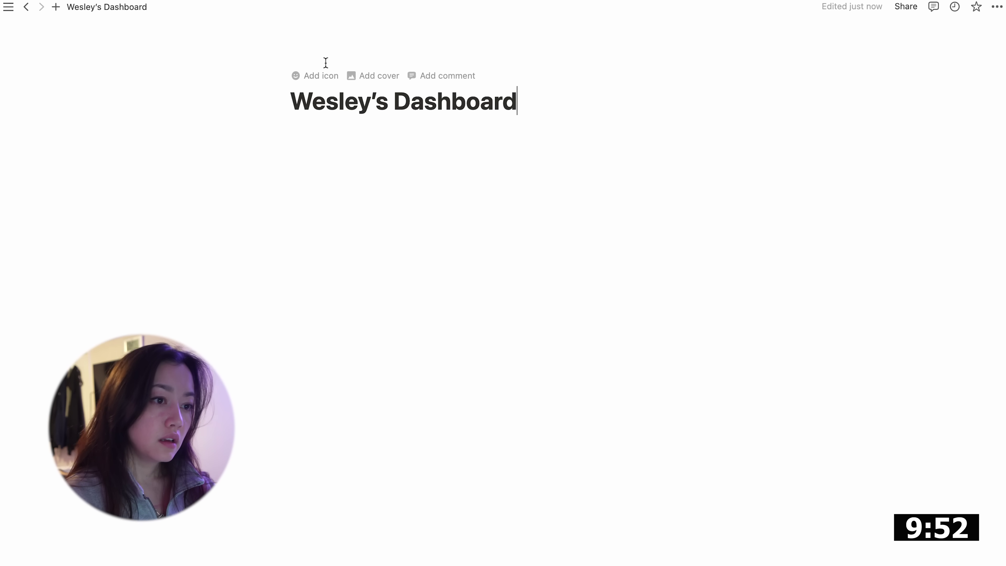
pyautogui.click(317, 75)
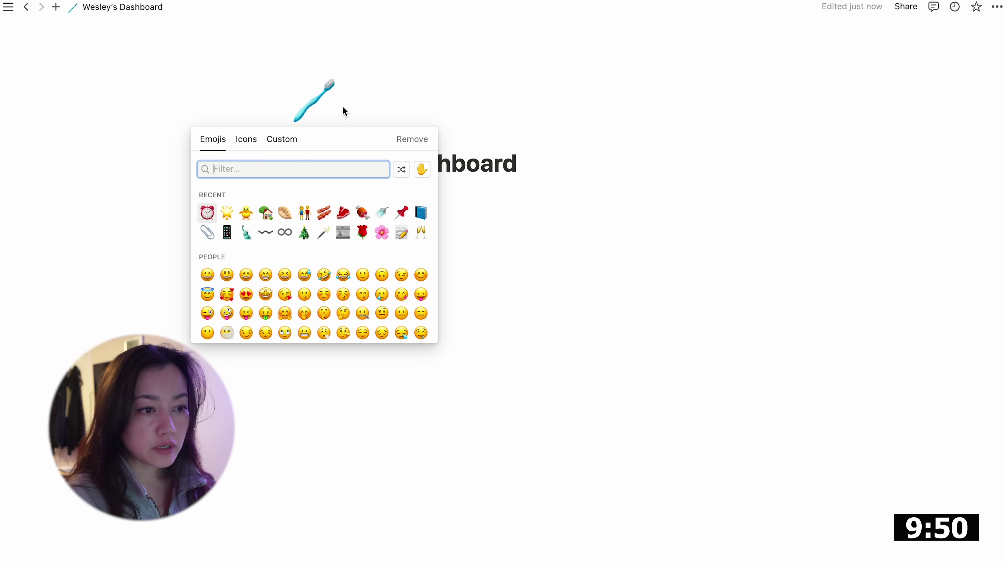
pyautogui.click(244, 140)
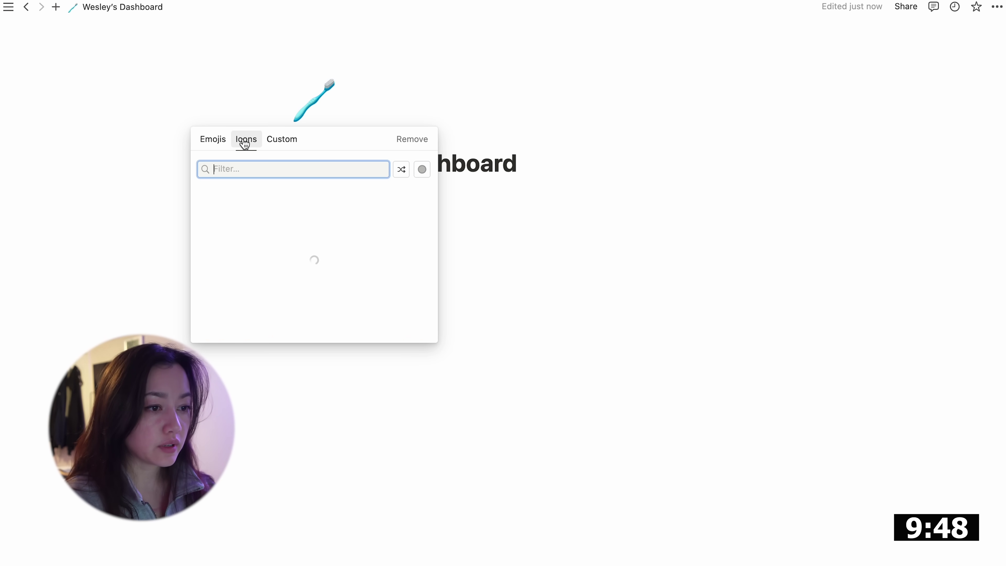
pyautogui.click(222, 147)
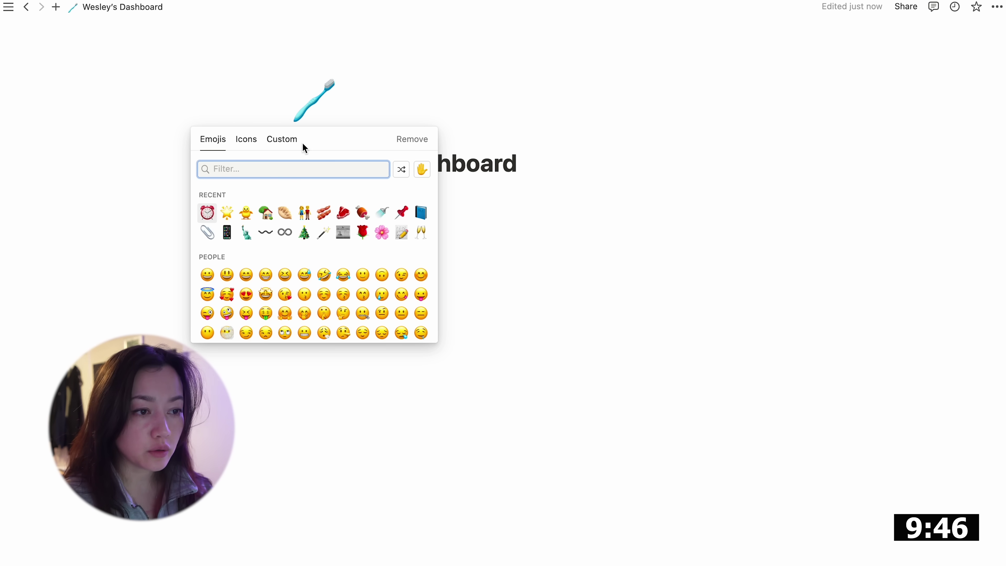
pyautogui.click(297, 147)
pyautogui.click(217, 145)
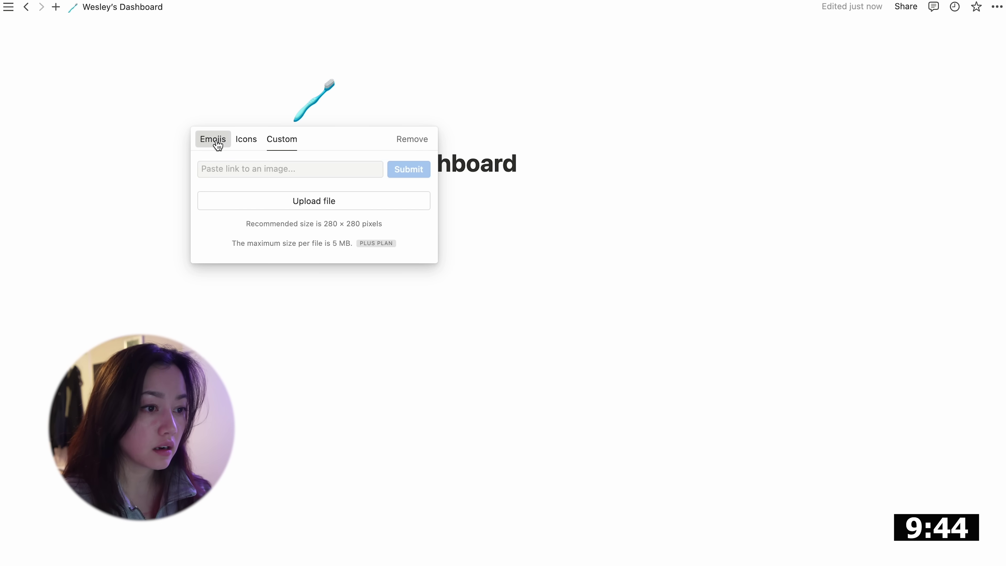
pyautogui.click(227, 214)
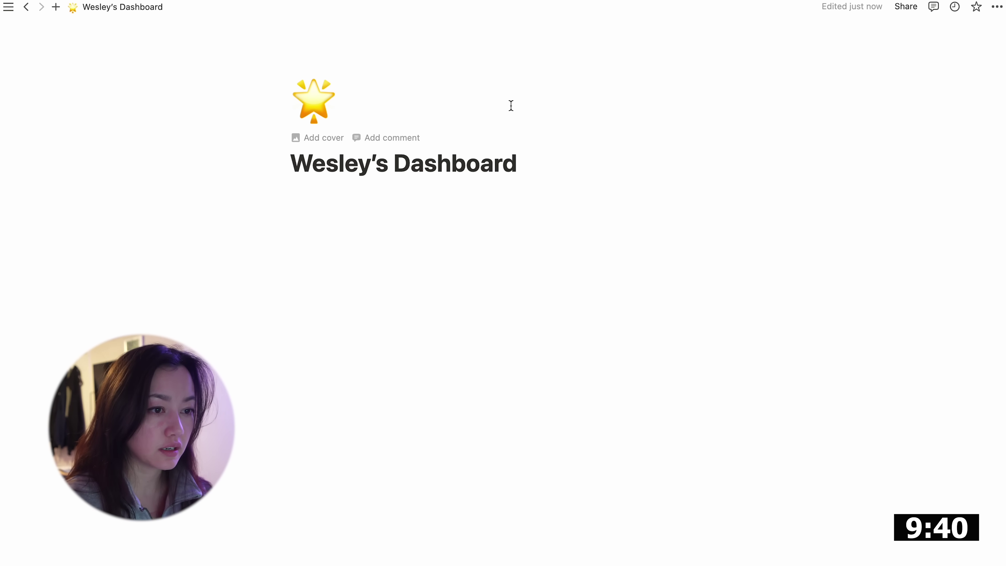
pyautogui.click(323, 137)
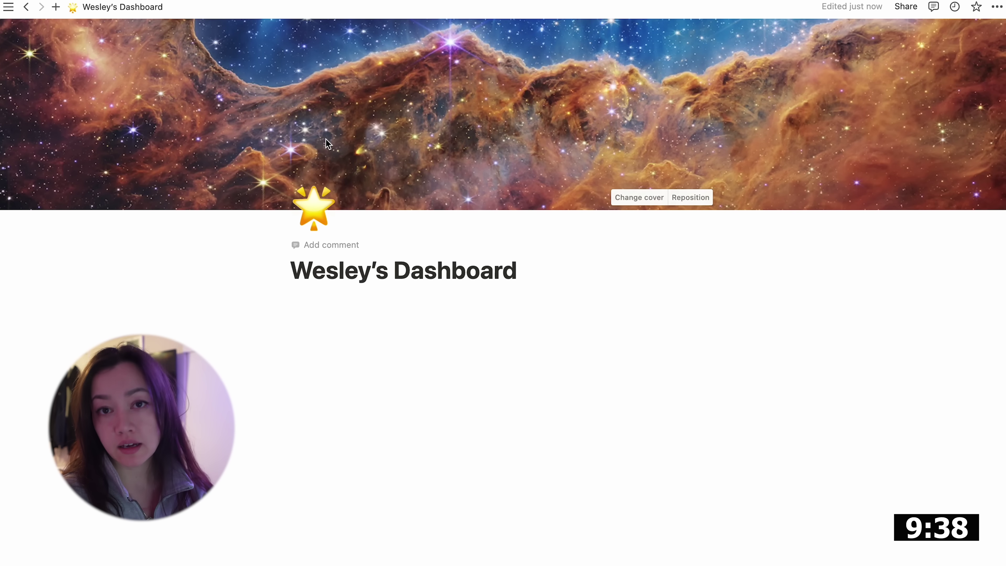
# - Open Change cover and browse the Gallery, Upload, Unsplash tabs, ending on Link
pyautogui.click(651, 197)
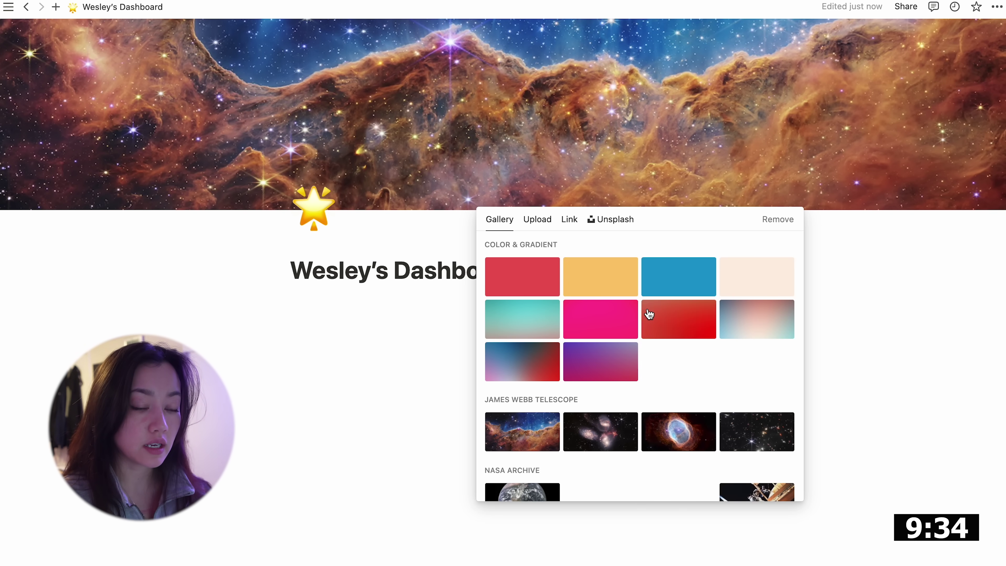
pyautogui.scroll(-3, 649, 314)
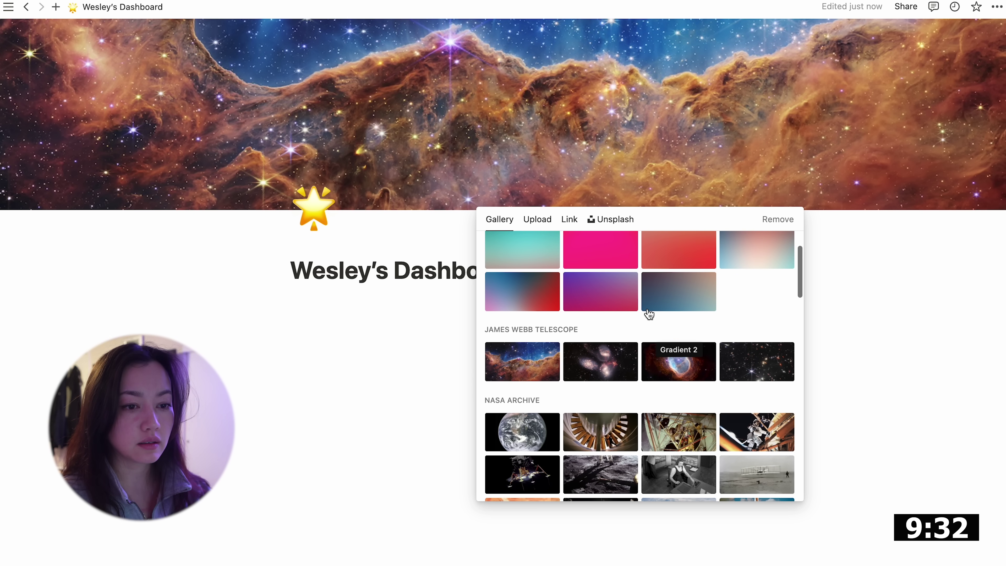
pyautogui.scroll(-1, 648, 315)
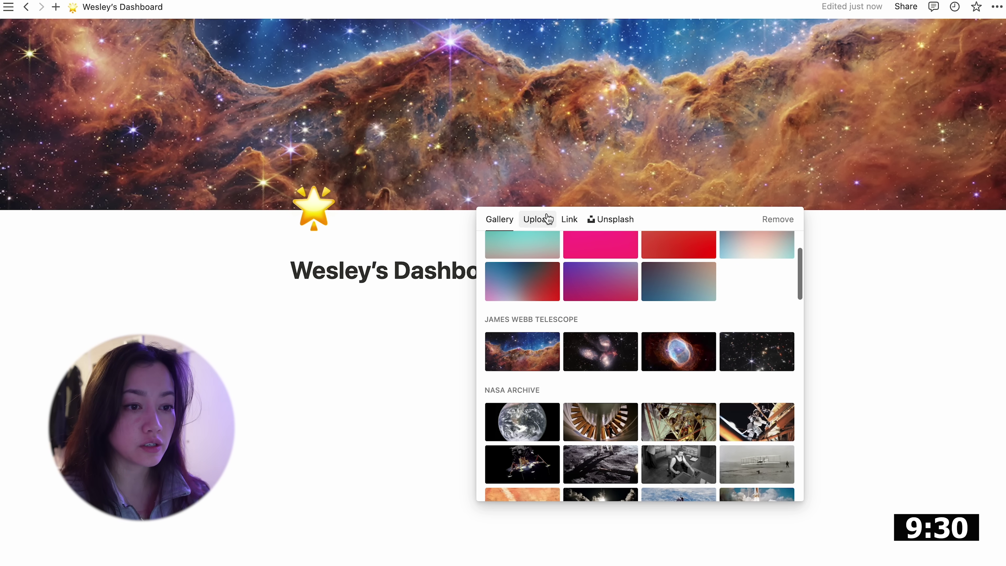
pyautogui.click(545, 230)
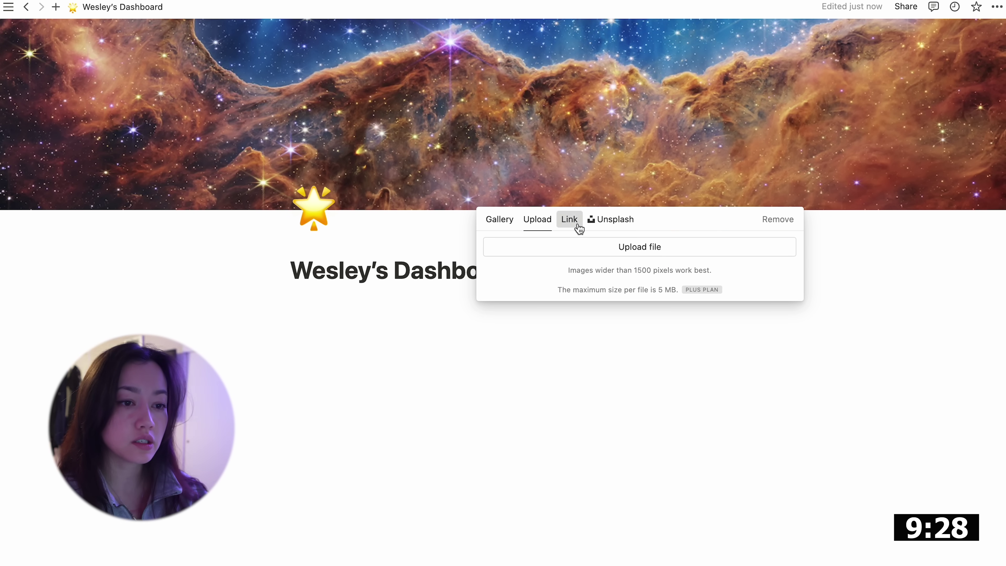
pyautogui.click(578, 227)
pyautogui.click(600, 228)
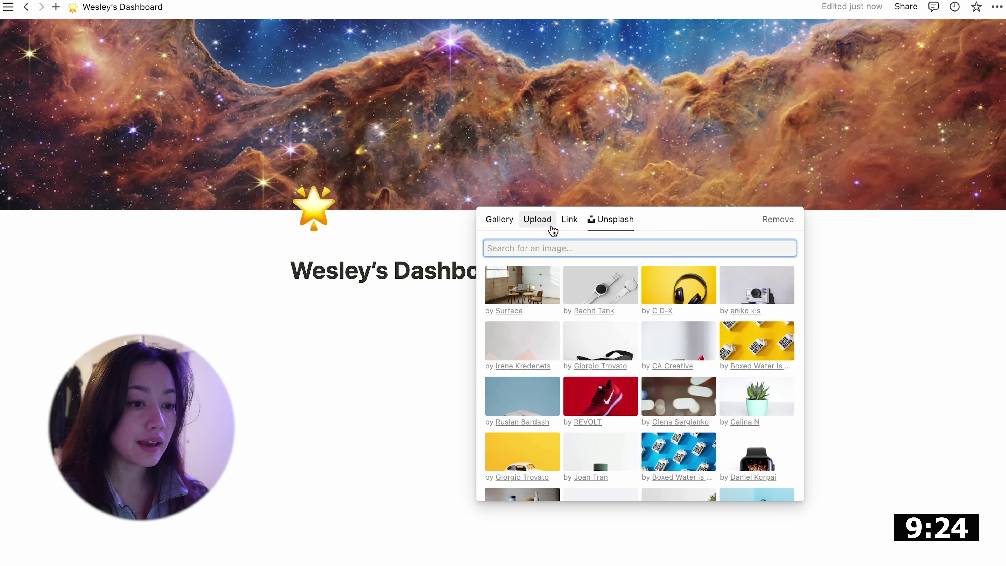
pyautogui.click(566, 228)
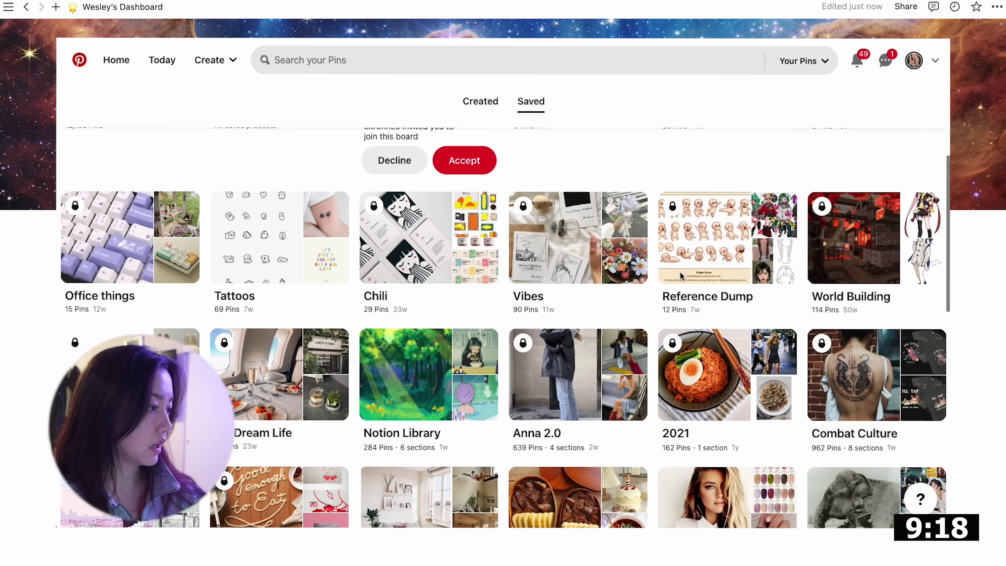
# - Open the Art section of the Notion Library board and scroll through its pins
pyautogui.click(402, 392)
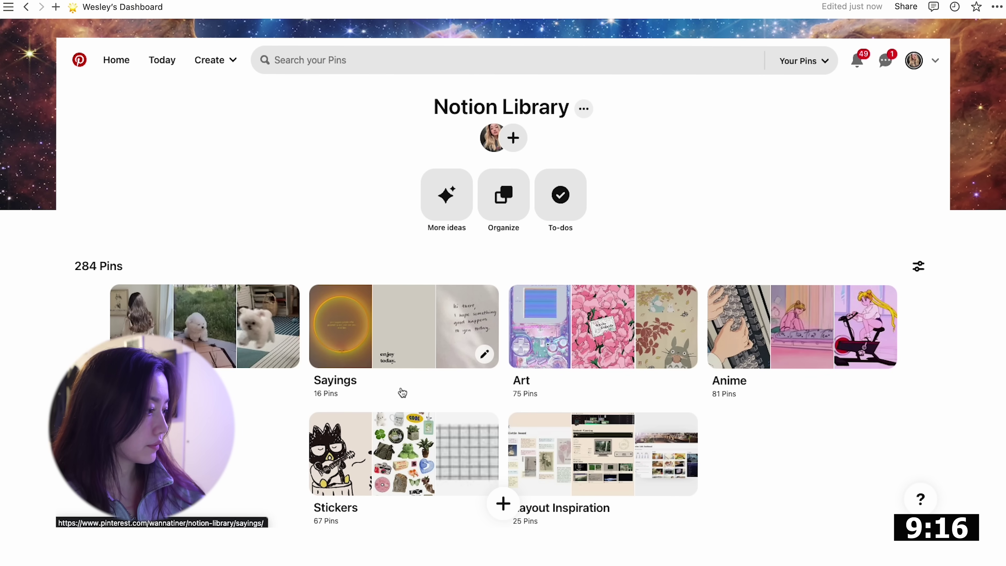
pyautogui.click(591, 332)
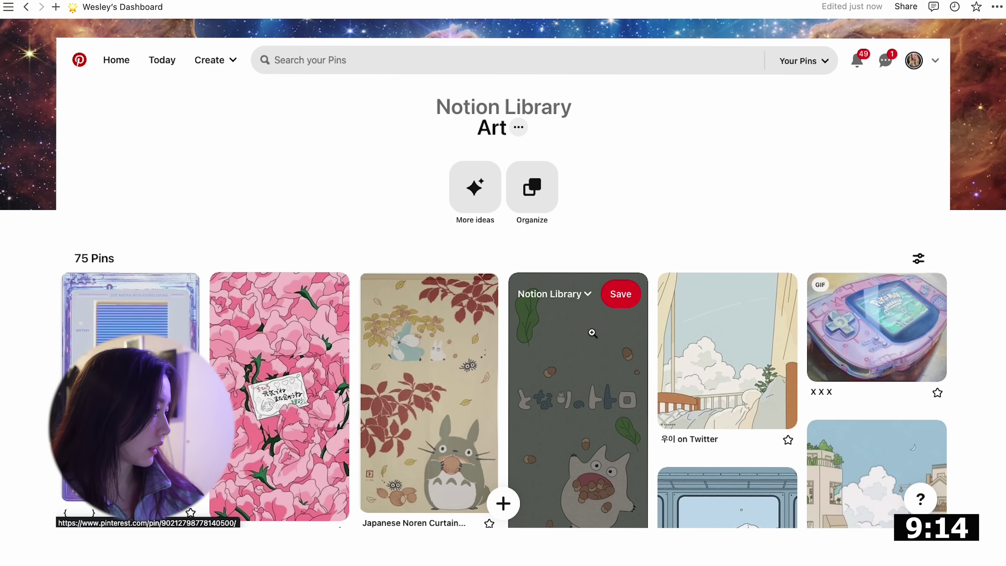
pyautogui.scroll(-3, 591, 332)
pyautogui.scroll(-8, 591, 332)
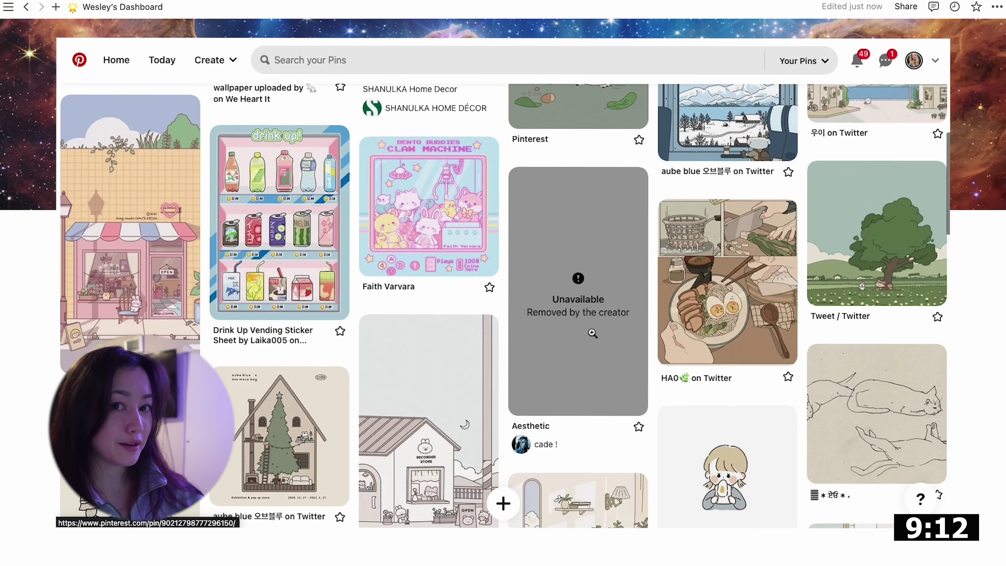
pyautogui.scroll(-2, 593, 333)
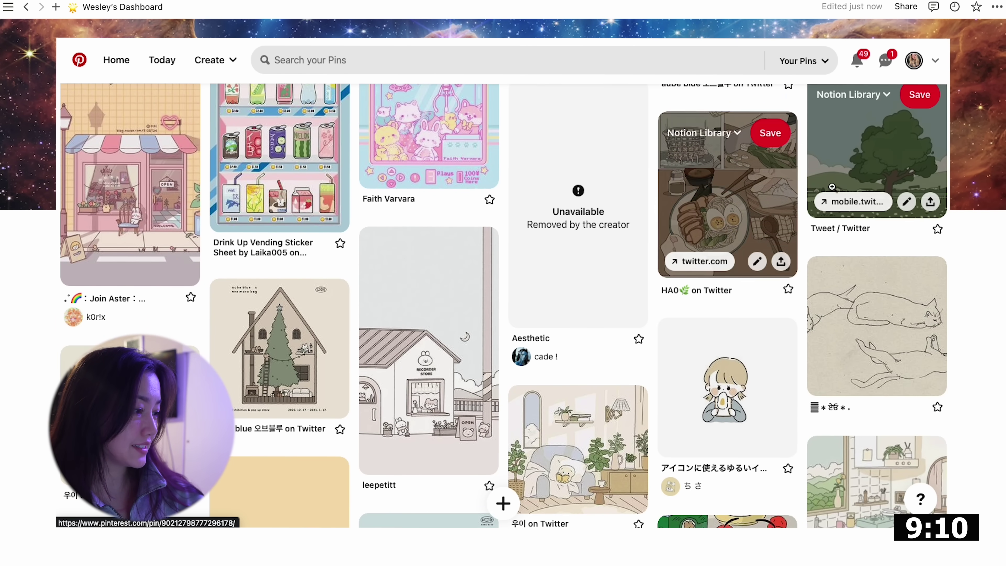
# - Open the Tweet / Twitter pin and copy its green tree image
pyautogui.click(848, 176)
pyautogui.rightClick(381, 196)
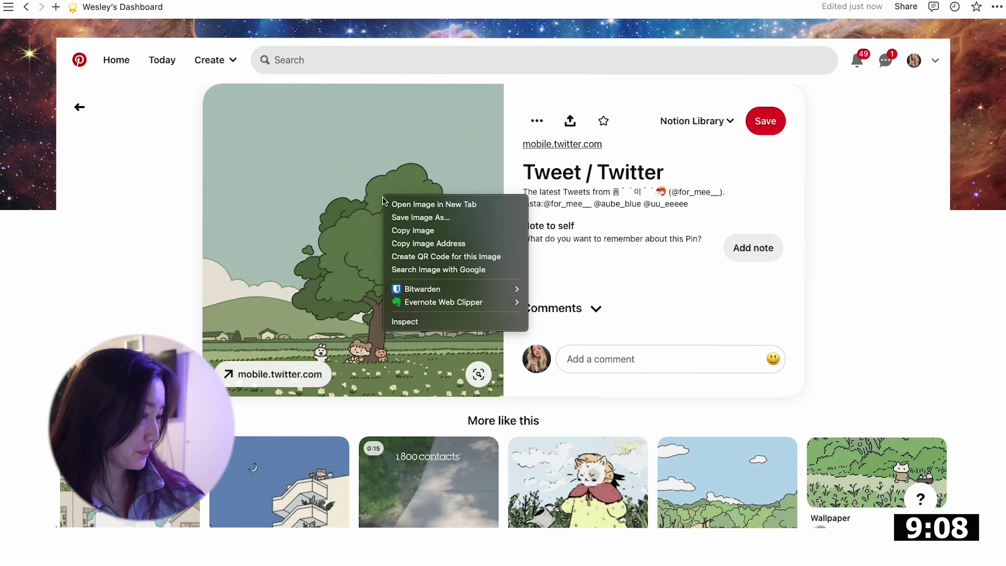
pyautogui.click(421, 229)
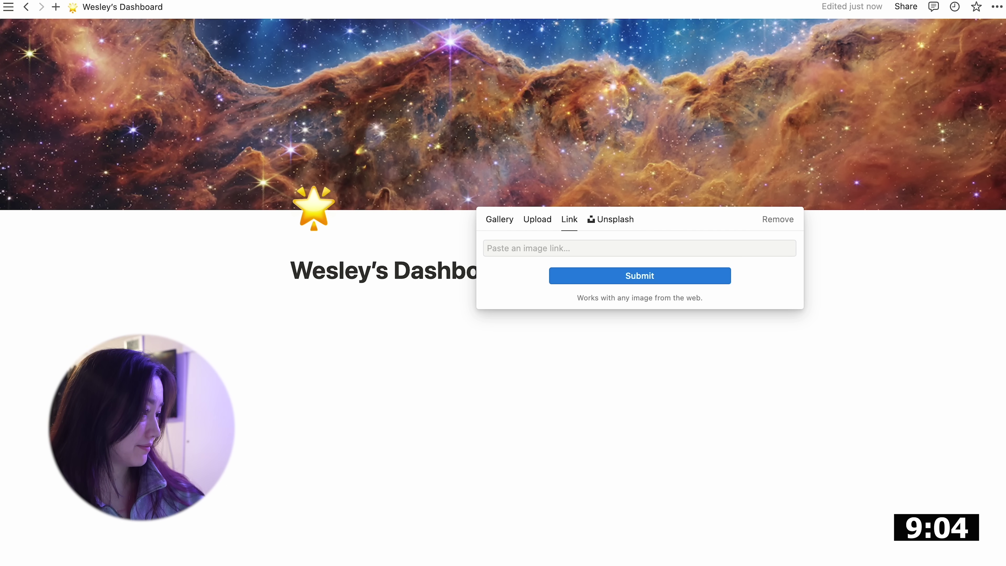
# - Paste the tree image address into the cover Link field and submit it
pyautogui.press('super+v')
pyautogui.click(657, 277)
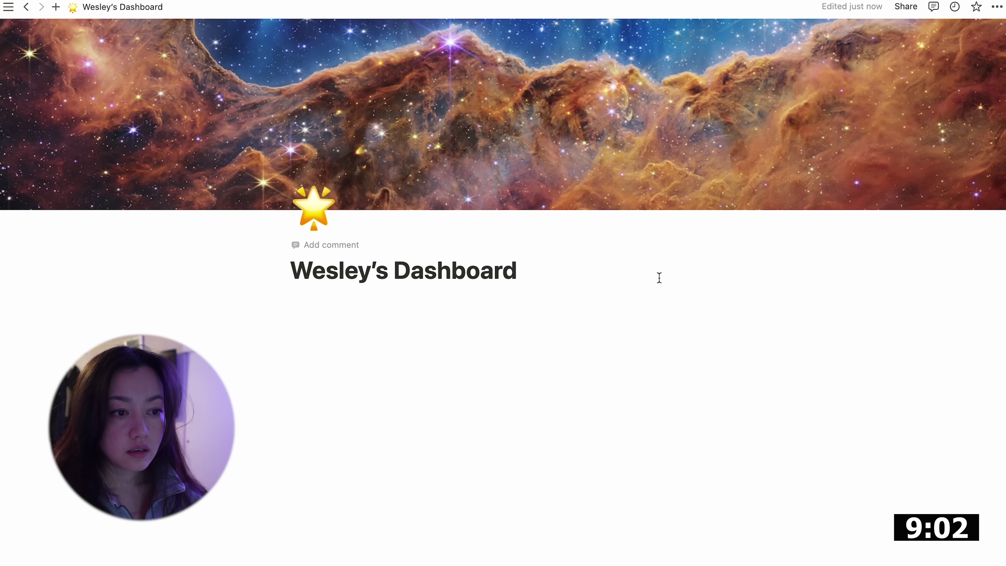
pyautogui.moveTo(739, 91)
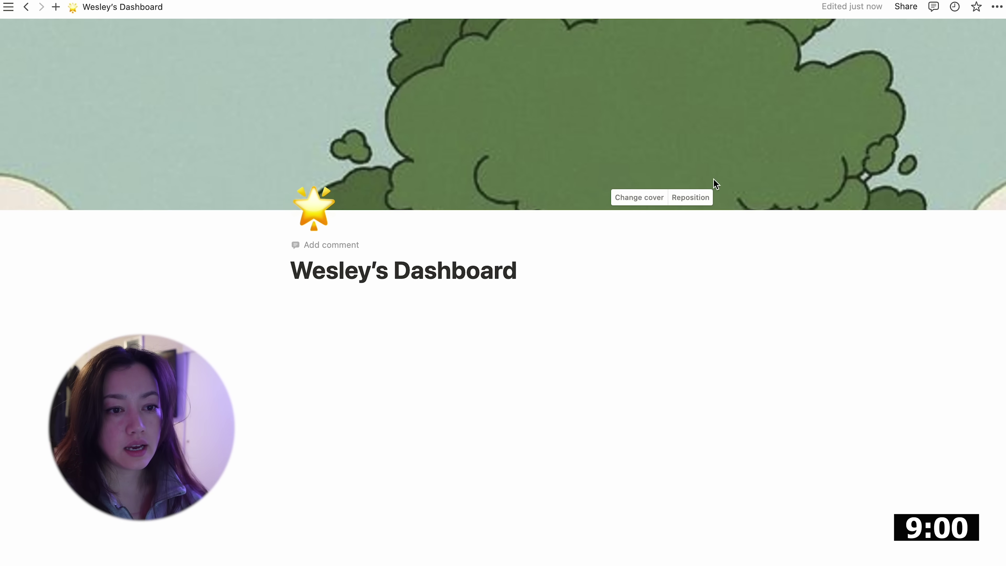
# - Reposition the tree cover upward to show the bunny, girl and bear, and save
pyautogui.click(693, 197)
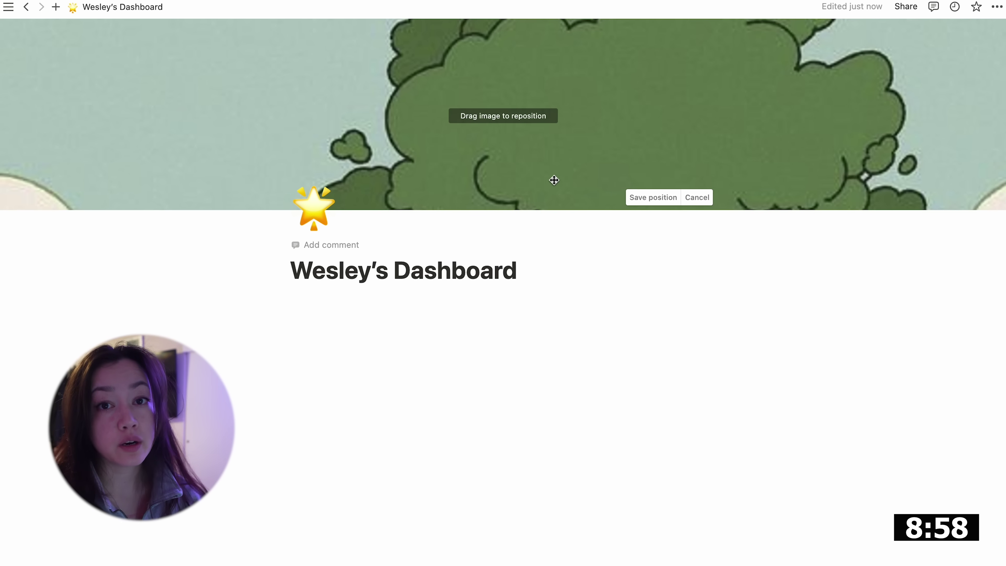
pyautogui.moveTo(551, 179); pyautogui.dragTo(553, 71)
pyautogui.moveTo(570, 173); pyautogui.dragTo(577, 68)
pyautogui.moveTo(597, 166); pyautogui.dragTo(595, 92)
pyautogui.moveTo(595, 133); pyautogui.dragTo(585, 108)
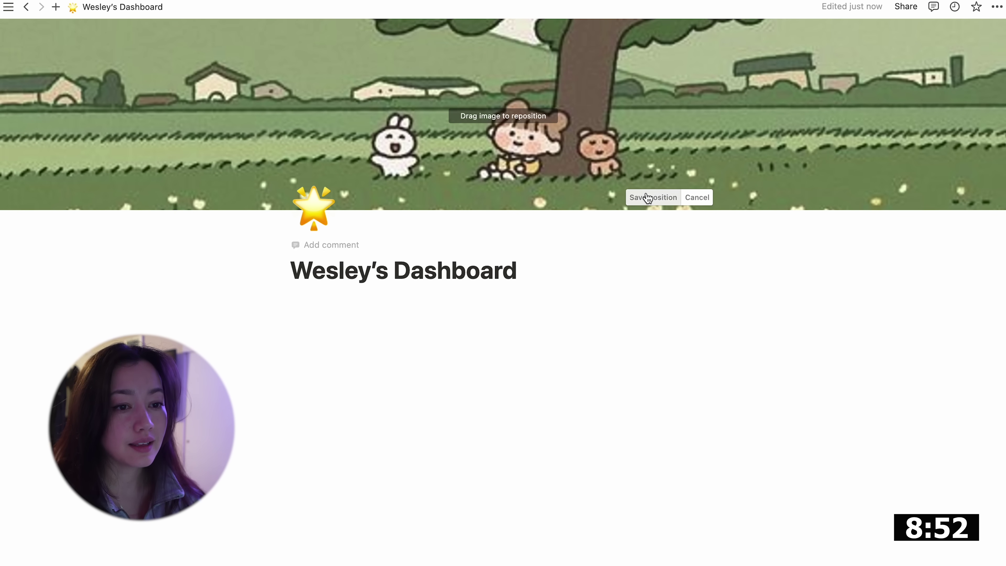
pyautogui.click(637, 198)
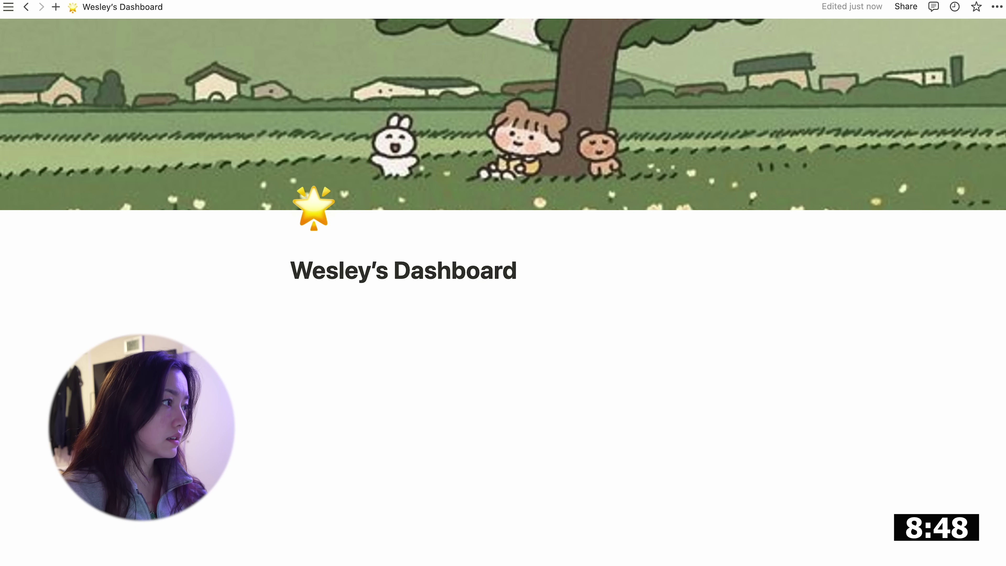
pyautogui.click(257, 311)
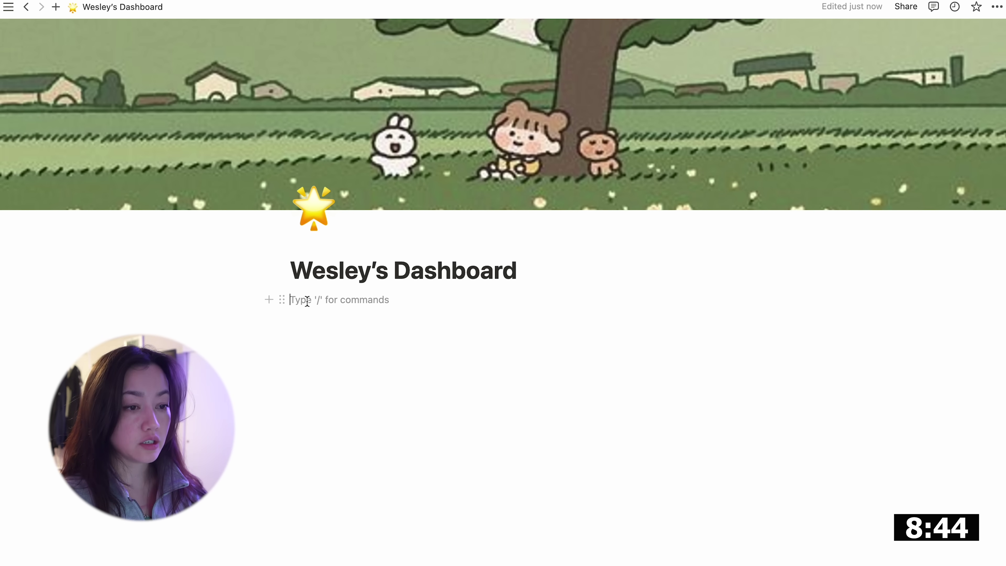
pyautogui.click(271, 302)
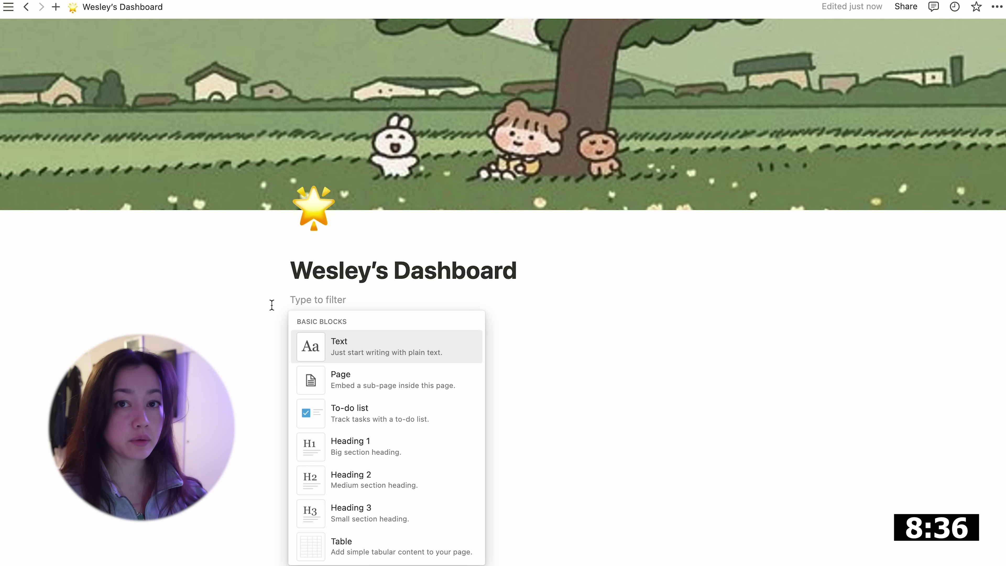
pyautogui.press('Escape')
pyautogui.write("/'")
pyautogui.press('Escape')
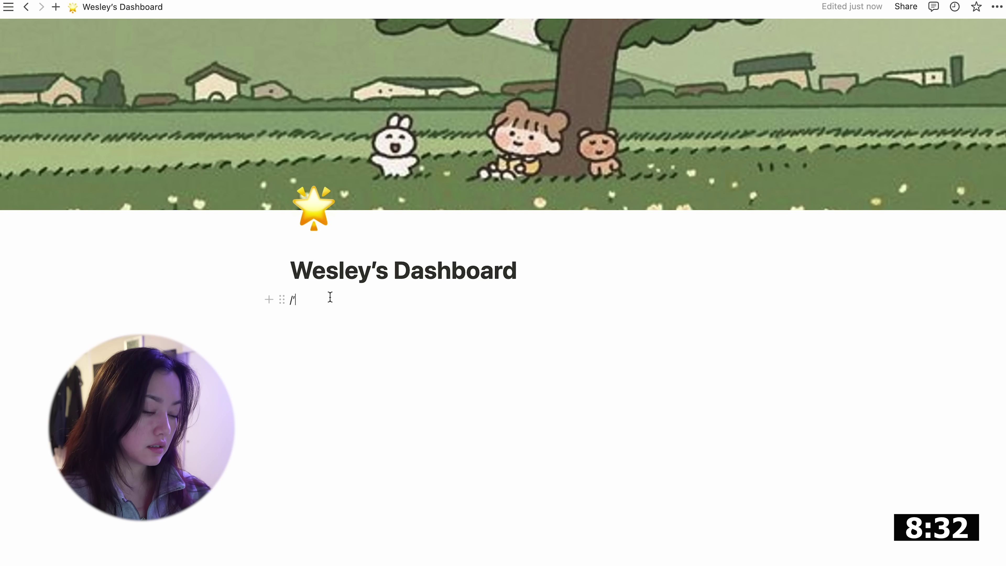
pyautogui.press('BackSpace')
pyautogui.press('BackSpace')
pyautogui.click(282, 300)
pyautogui.press('Escape')
pyautogui.click(287, 298)
pyautogui.click(281, 300)
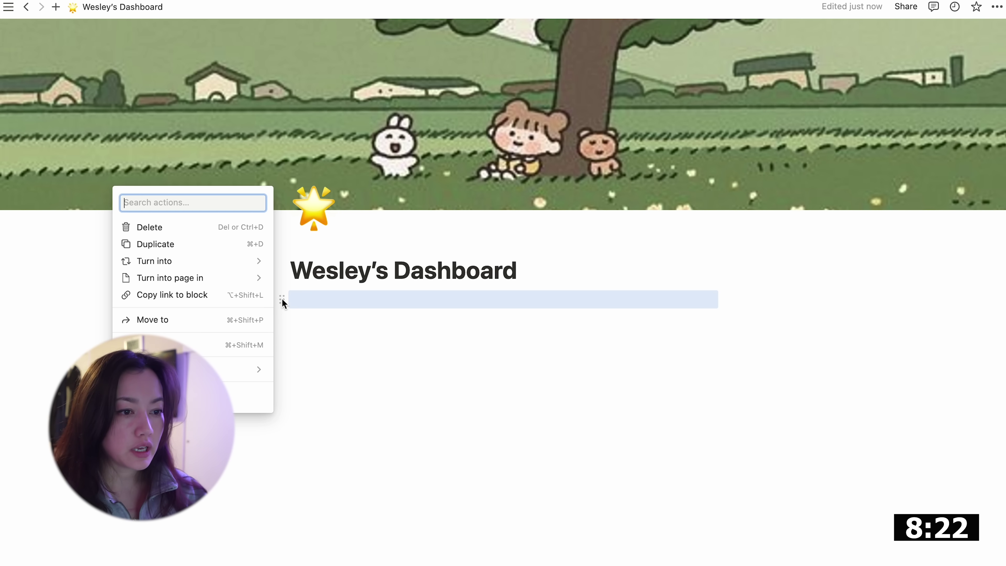
pyautogui.press('Escape')
pyautogui.click(282, 350)
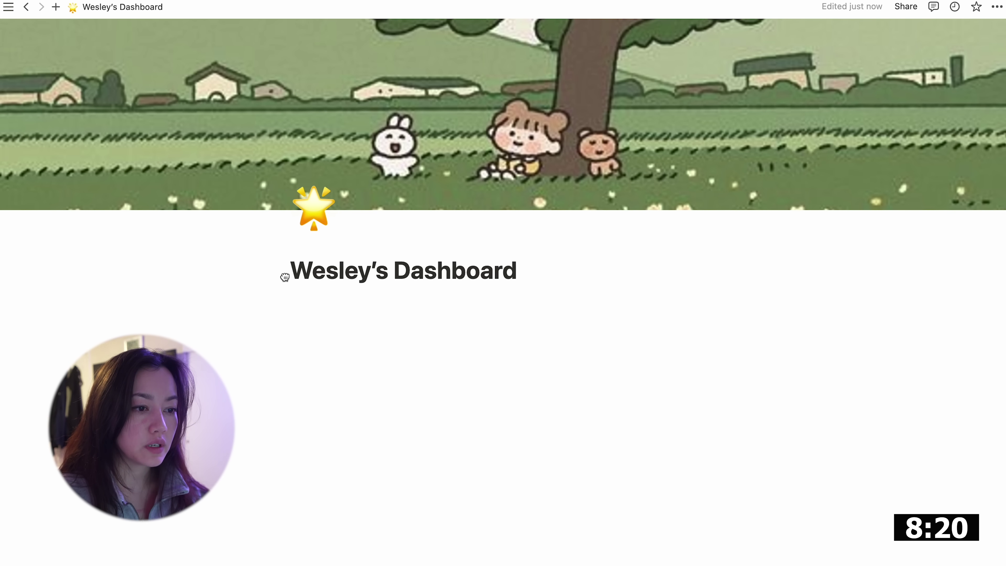
pyautogui.click(304, 294)
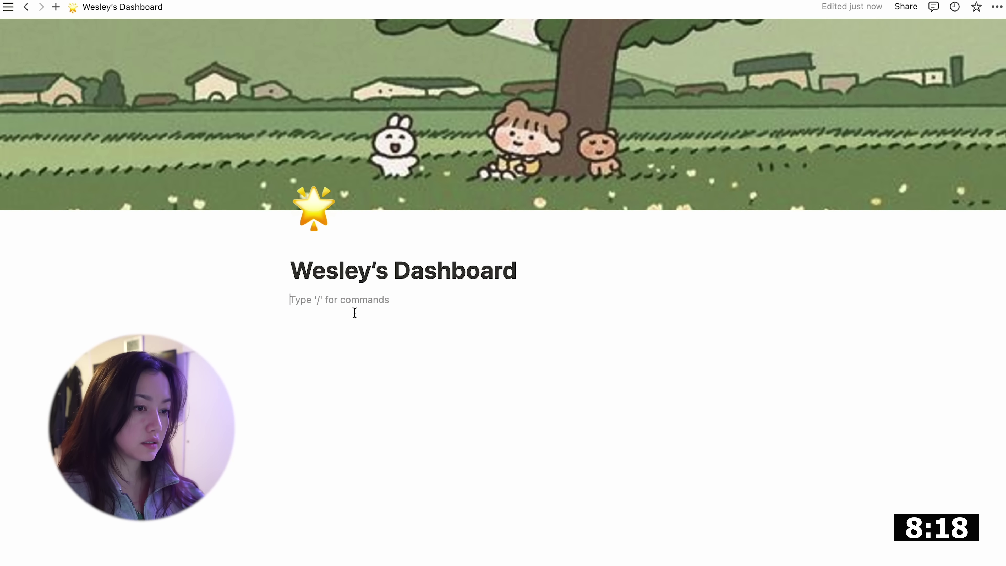
# - Insert a callout reading "Just do it." under the title with an empty line below
pyautogui.write('/')
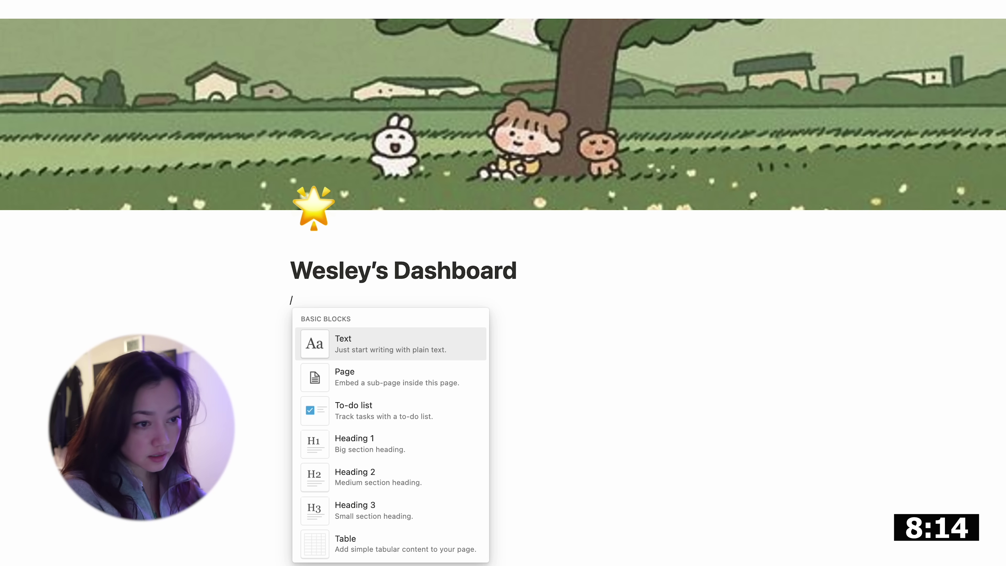
pyautogui.write('call')
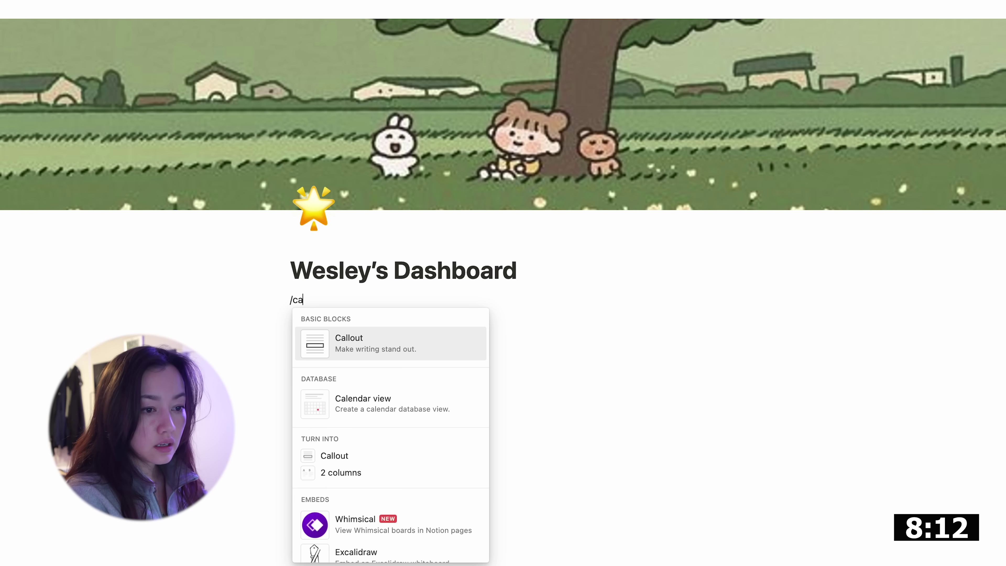
pyautogui.click(403, 343)
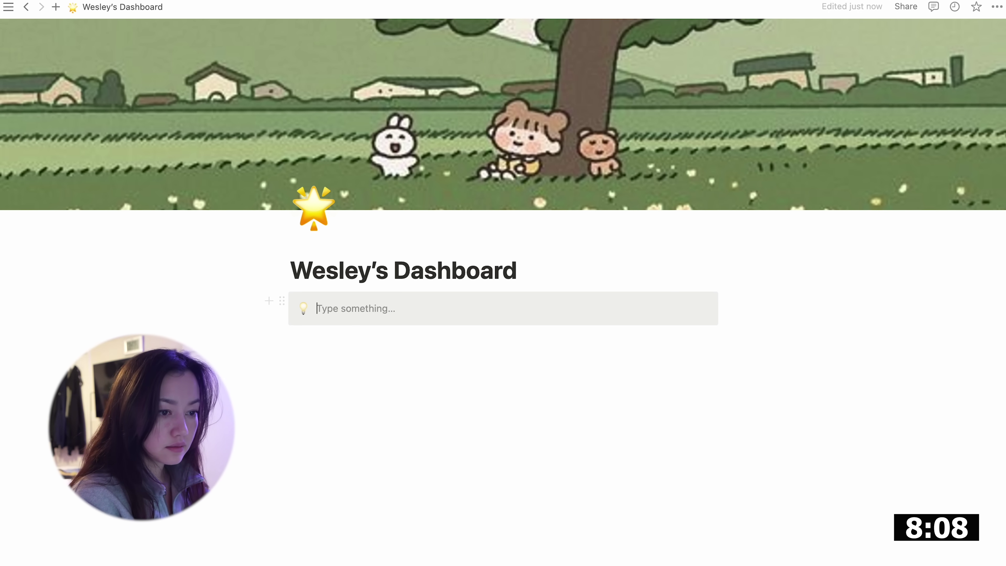
pyautogui.write('Just od')
pyautogui.write(' it.')
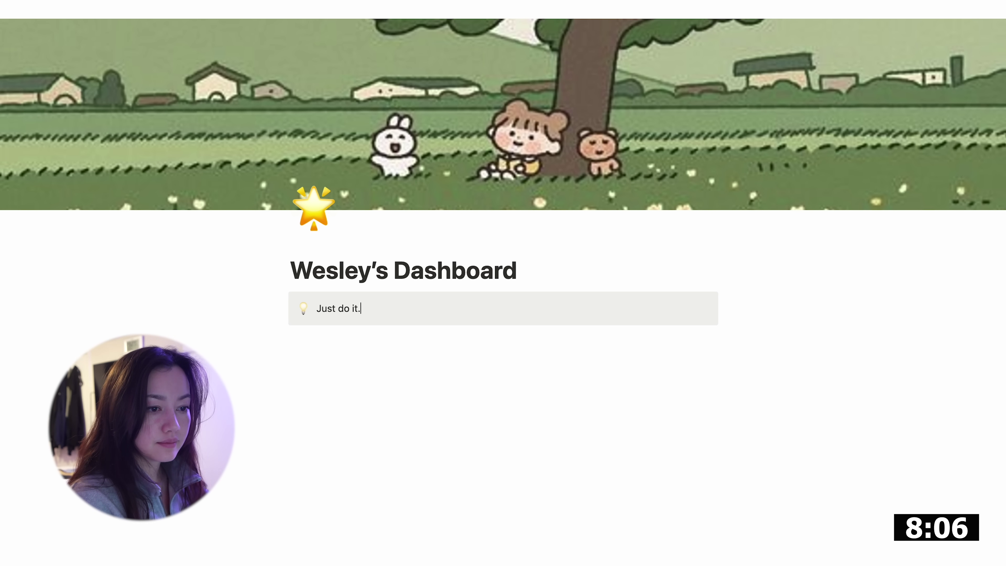
pyautogui.click(434, 361)
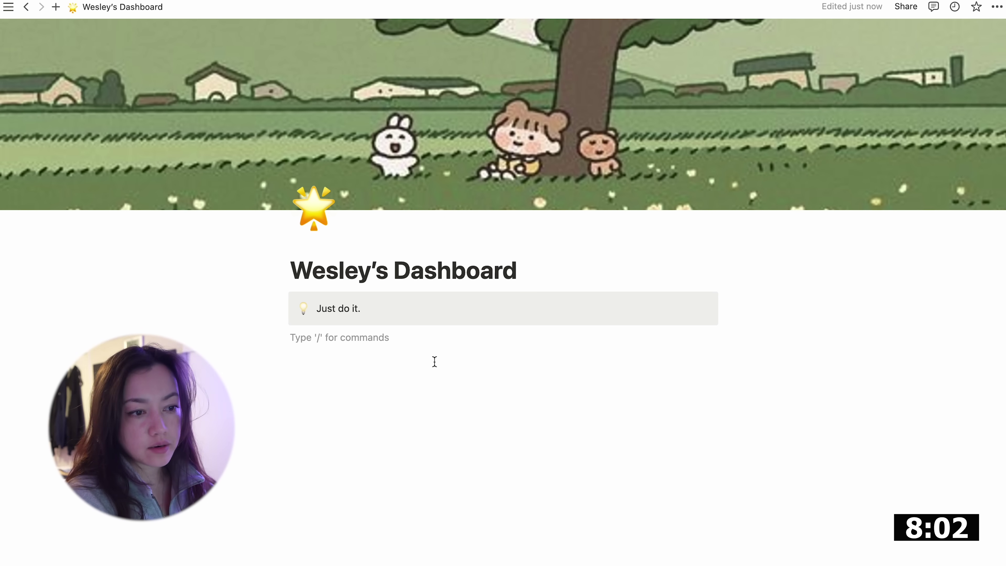
pyautogui.press('Return')
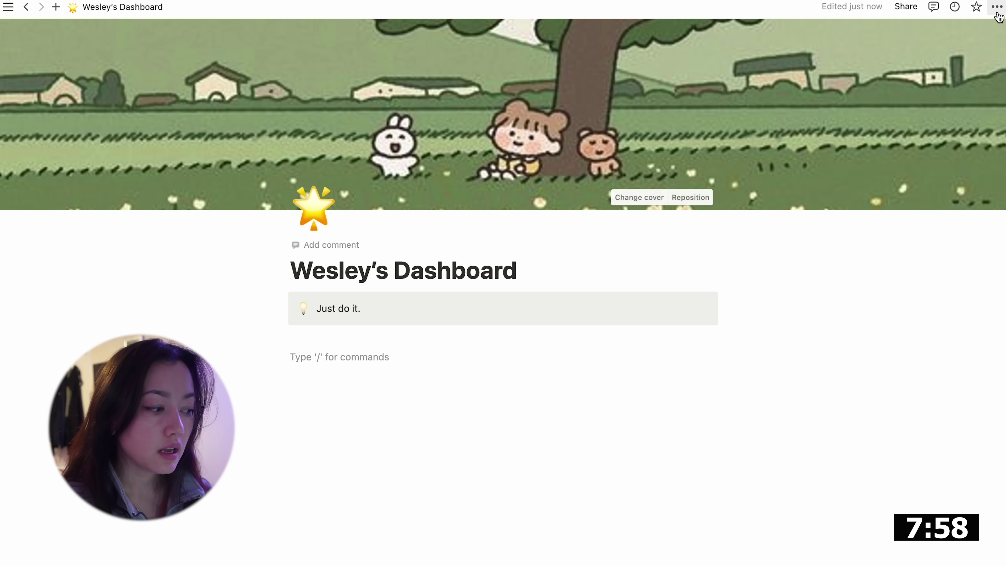
# - Turn on Small text and Full width in the page's ••• menu
pyautogui.click(997, 9)
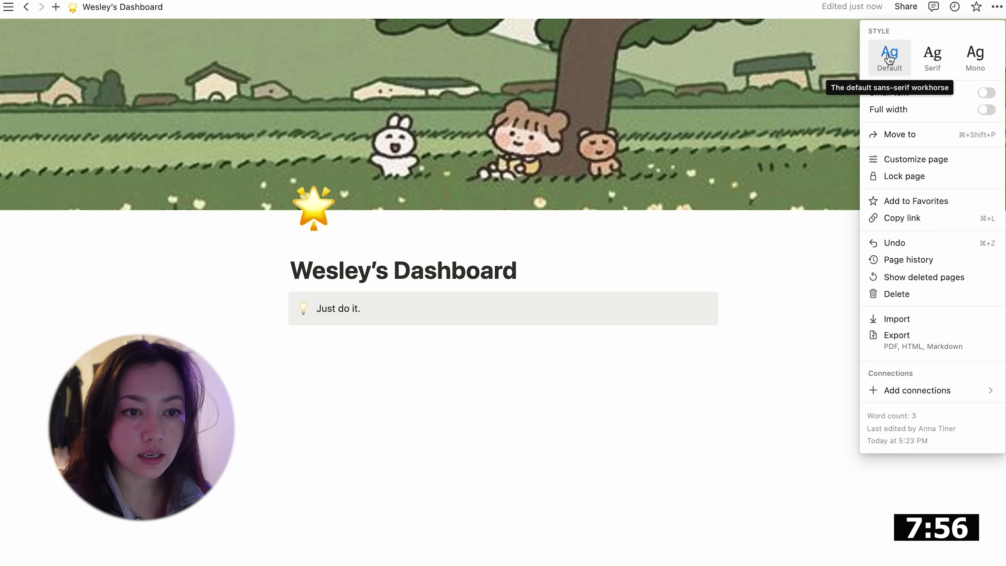
pyautogui.click(985, 93)
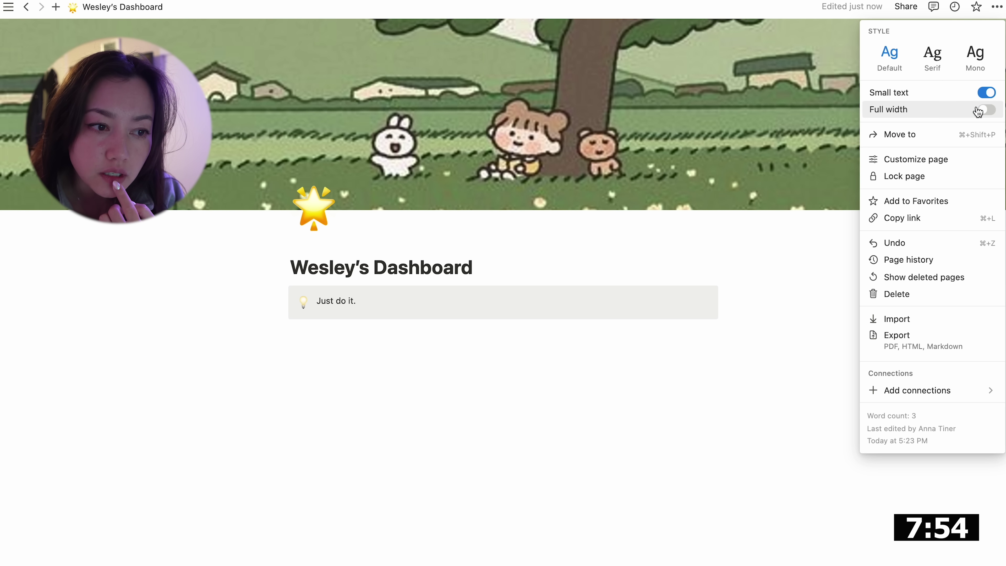
pyautogui.click(987, 110)
# - Below the callout, insert a Gallery view with a new database named Notebook
pyautogui.click(591, 396)
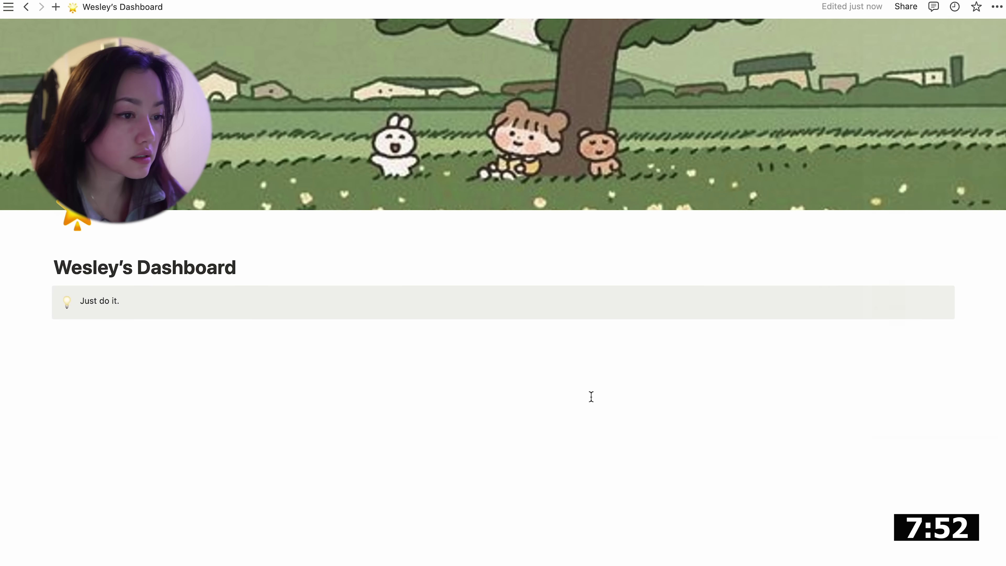
pyautogui.click(490, 366)
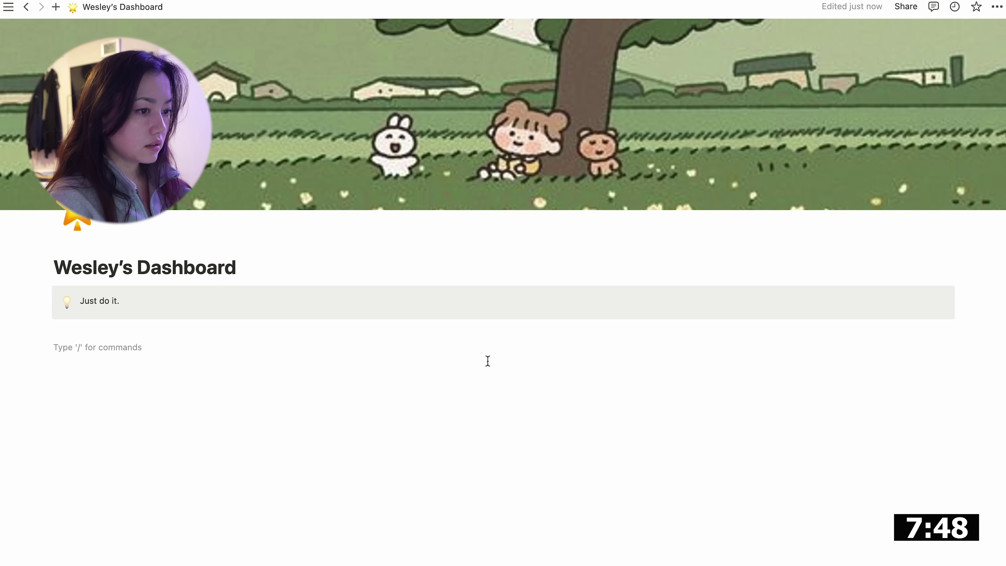
pyautogui.write('/')
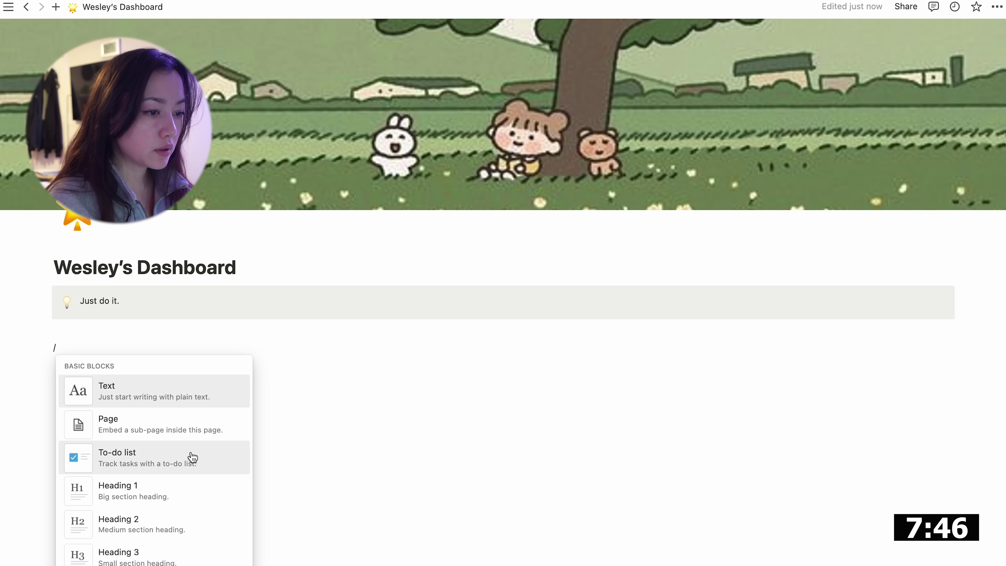
pyautogui.scroll(-10, 193, 457)
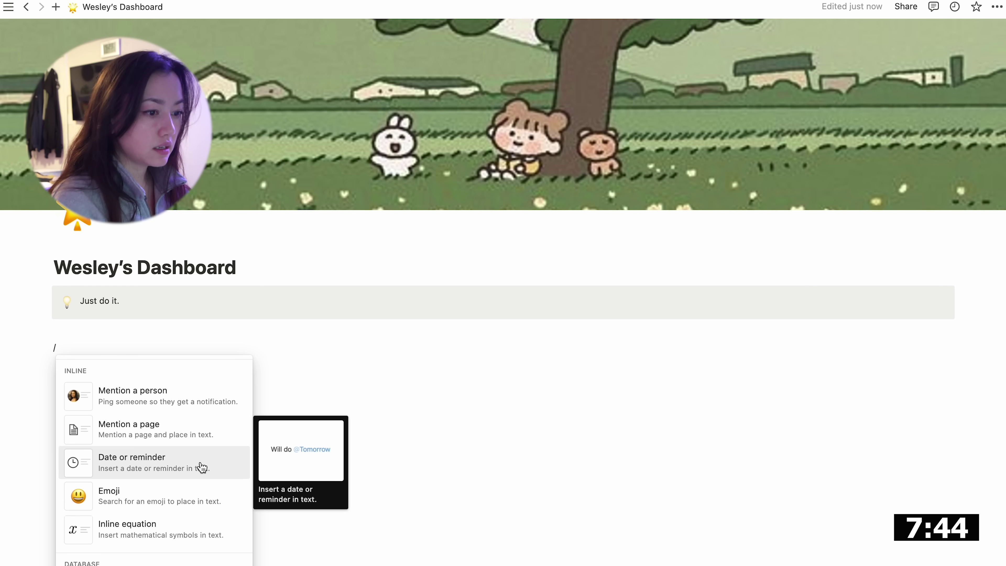
pyautogui.scroll(-6, 199, 467)
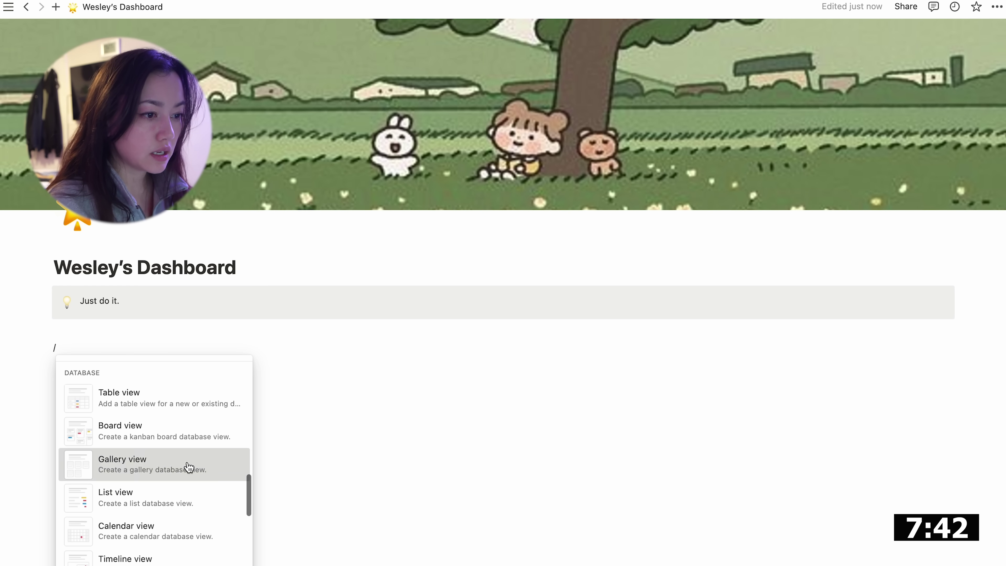
pyautogui.click(189, 463)
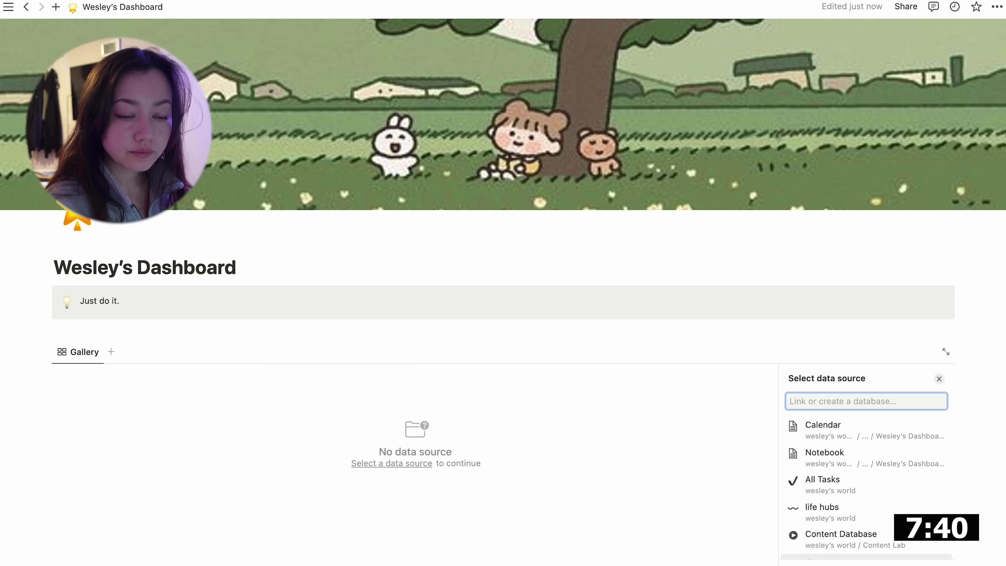
pyautogui.click(823, 560)
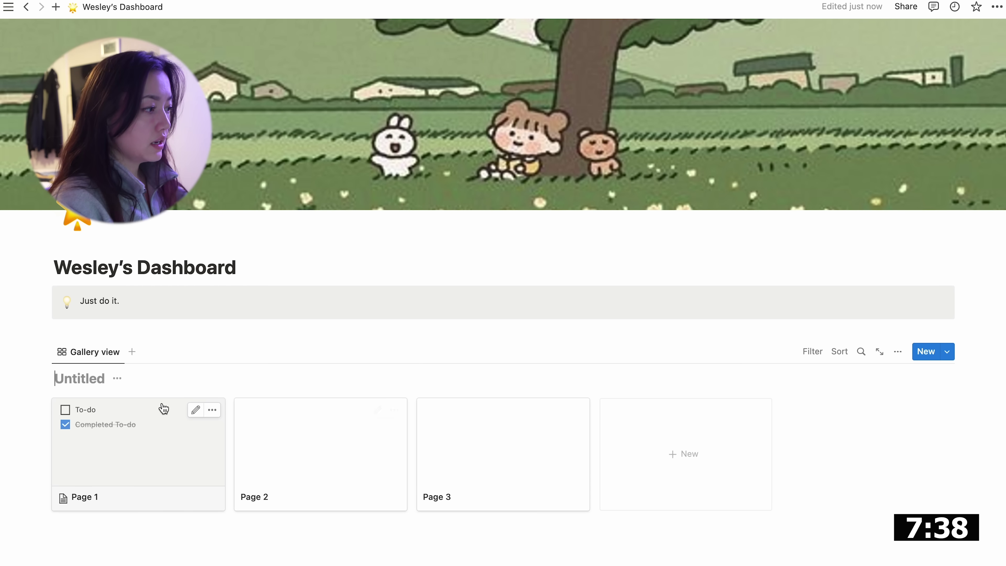
pyautogui.write('Notebook')
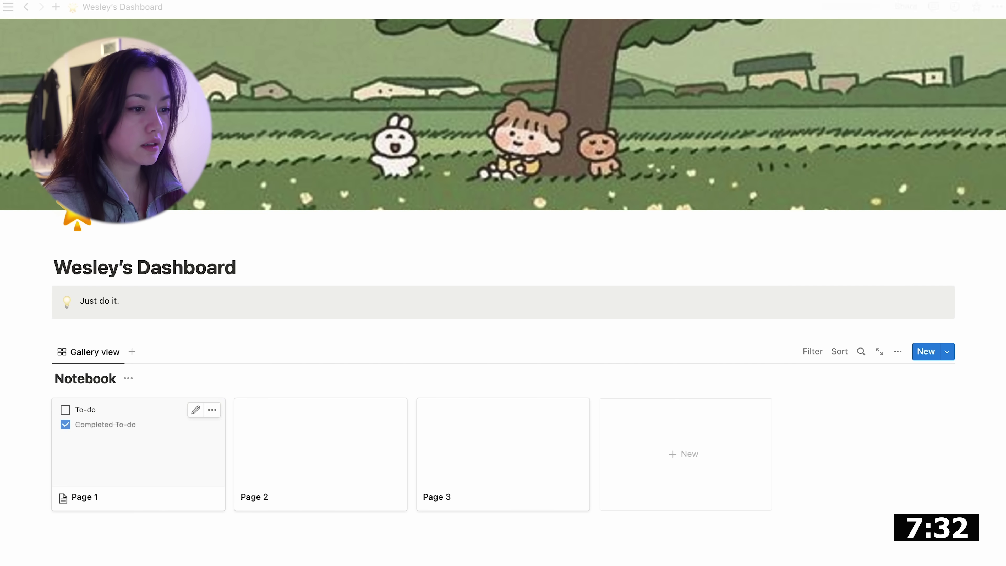
# - Rename gallery cards Page 1–3 to Fitness, Recipes and Reading List
pyautogui.click(132, 476)
pyautogui.press('super+a')
pyautogui.write('Fitnes')
pyautogui.click(919, 337)
pyautogui.click(303, 451)
pyautogui.press('super+a')
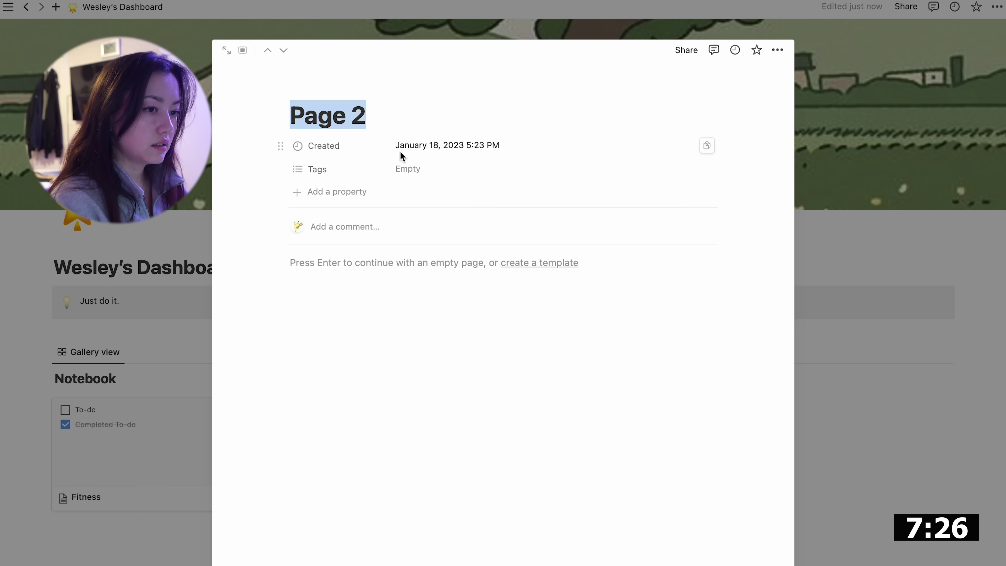
pyautogui.write('Recipes')
pyautogui.click(824, 293)
pyautogui.click(463, 470)
pyautogui.press('super+a')
pyautogui.write('Rea')
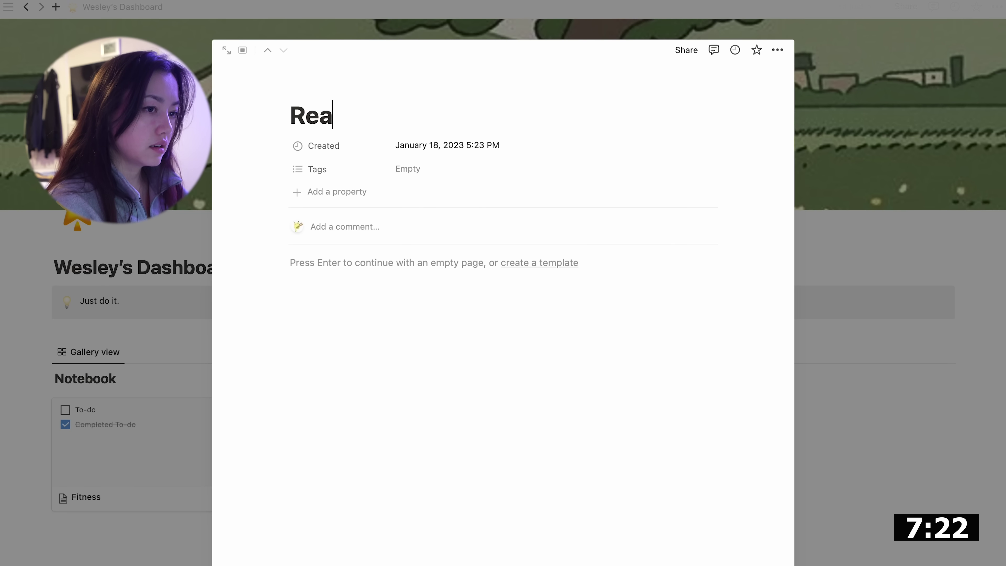
pyautogui.click(902, 273)
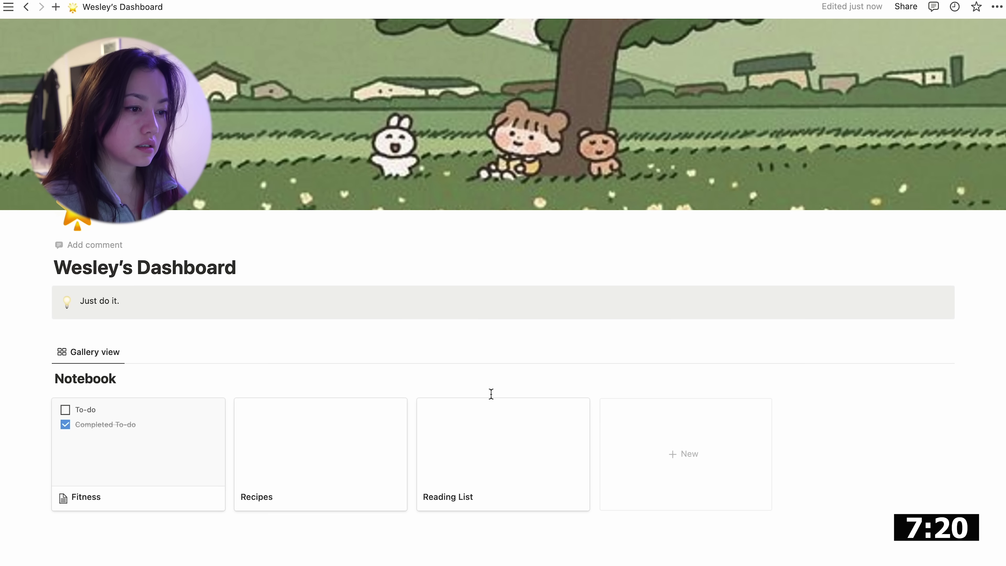
# - Add new Notebook pages titled Goals, Wishlist and Vision Board
pyautogui.click(648, 471)
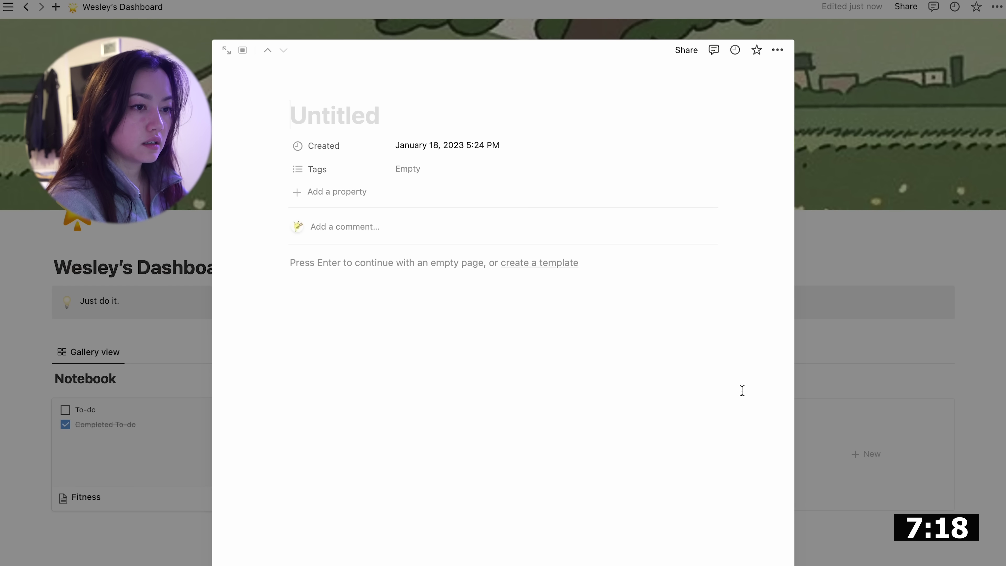
pyautogui.write('Goals')
pyautogui.click(860, 413)
pyautogui.click(860, 413)
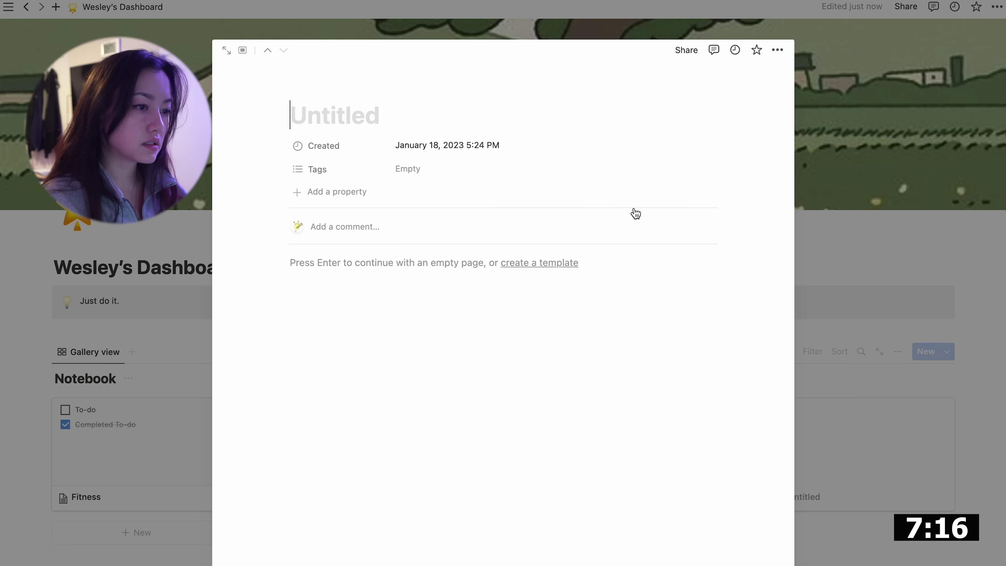
pyautogui.write('Wishlist')
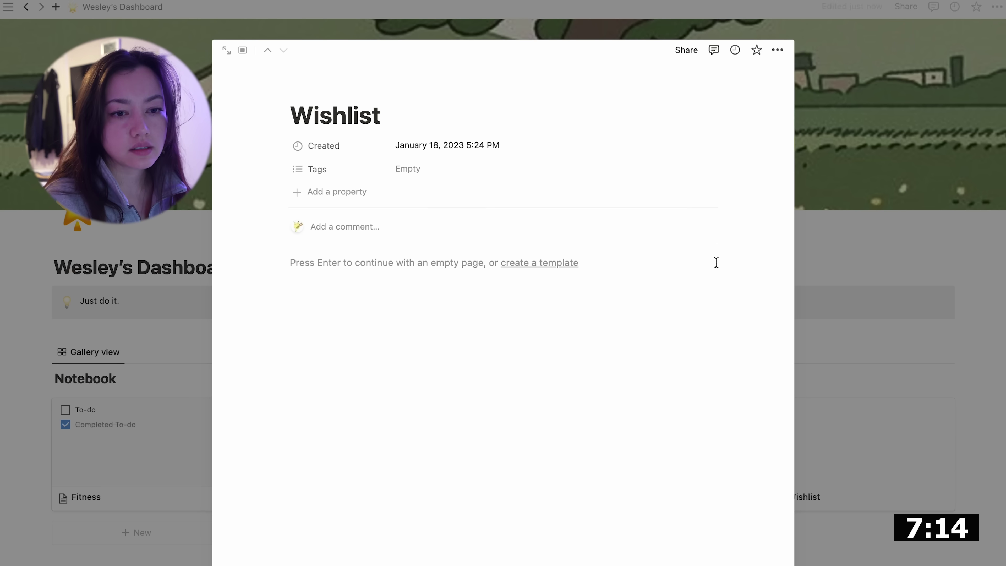
pyautogui.click(838, 332)
pyautogui.scroll(-5, 826, 476)
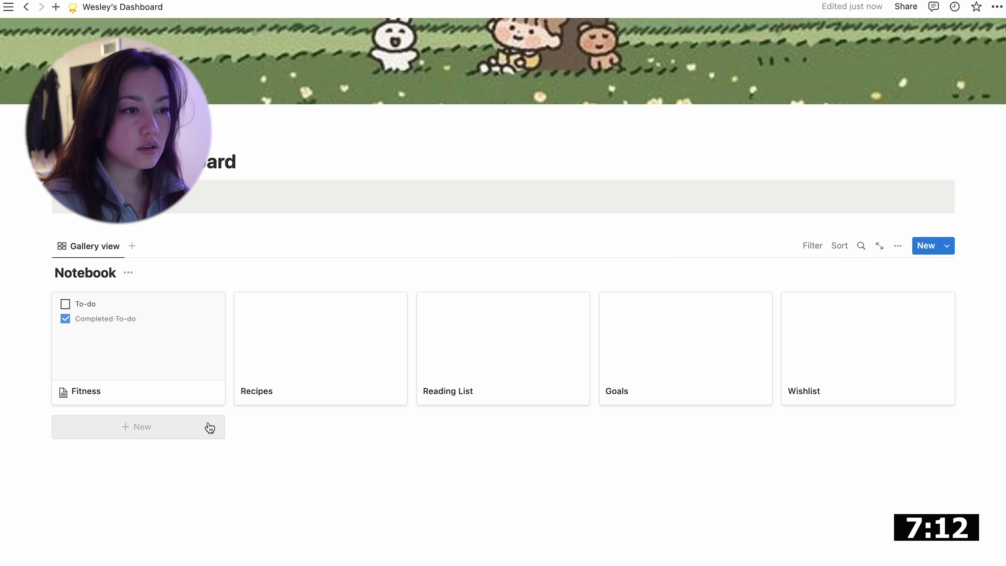
pyautogui.click(208, 424)
pyautogui.write('Vision Board')
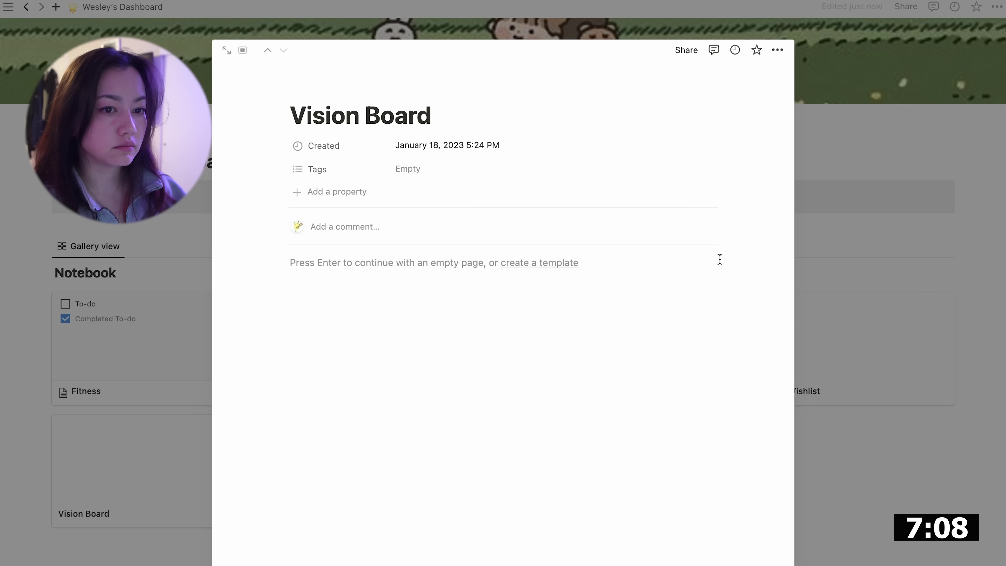
pyautogui.click(880, 265)
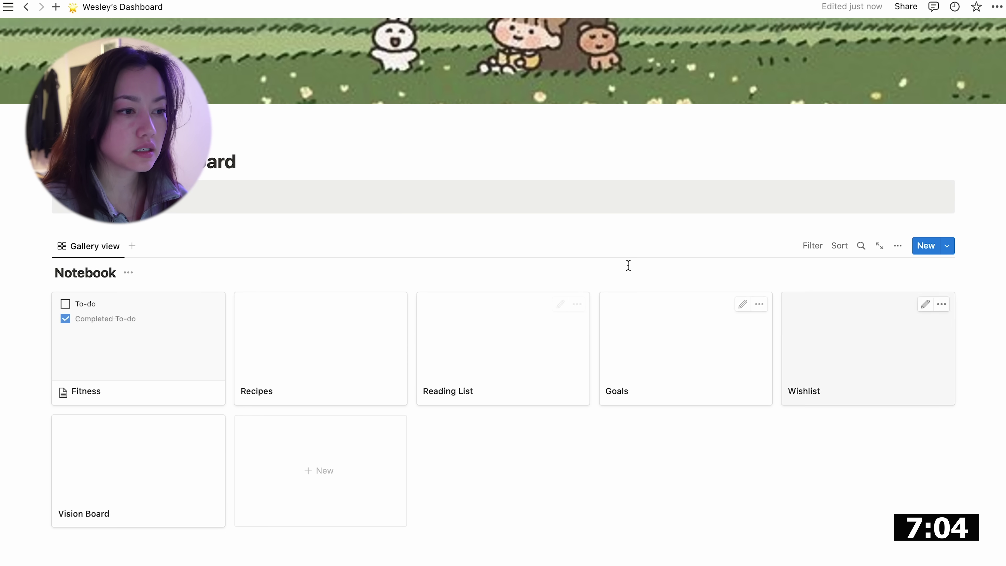
# - Copy the UGHH sticker image from the Pinterest pin and return to the dashboard
pyautogui.scroll(-3, 524, 444)
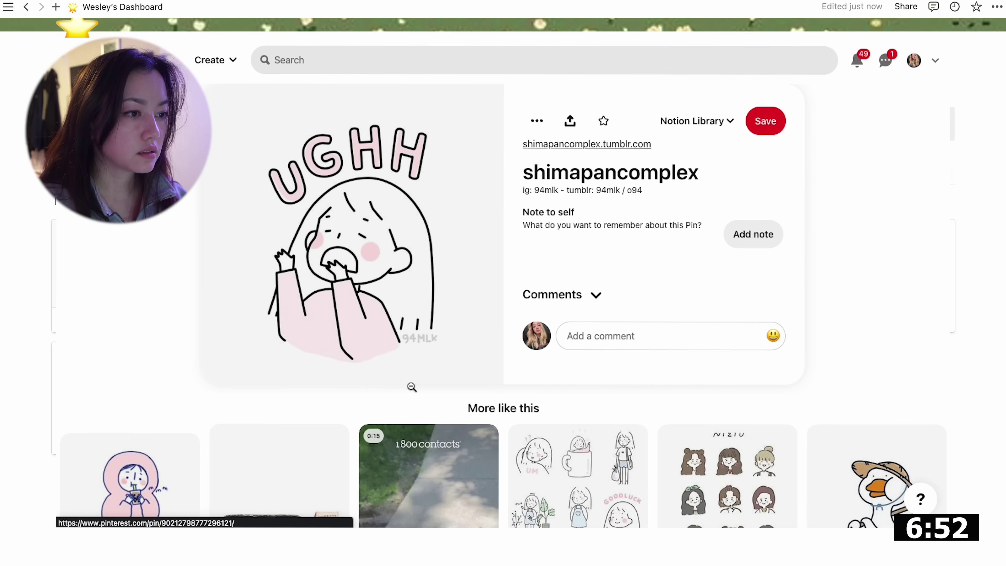
pyautogui.rightClick(395, 309)
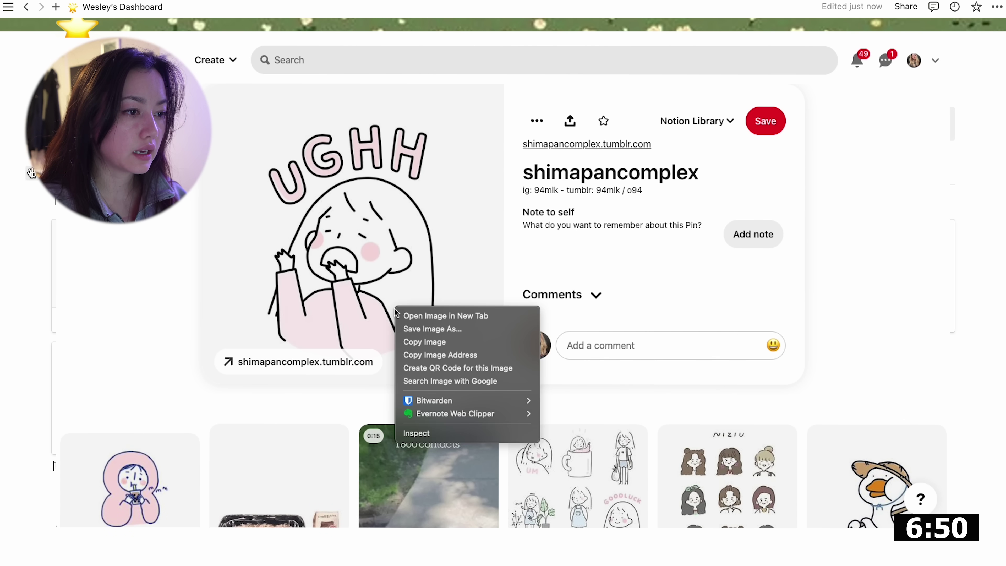
pyautogui.click(424, 341)
pyautogui.click(105, 479)
# - Paste the UGHH sticker and position it near the Notebook gallery, undoing a misplaced drop
pyautogui.hotkey('ctrl', 'v')
pyautogui.moveTo(326, 467); pyautogui.dragTo(301, 186)
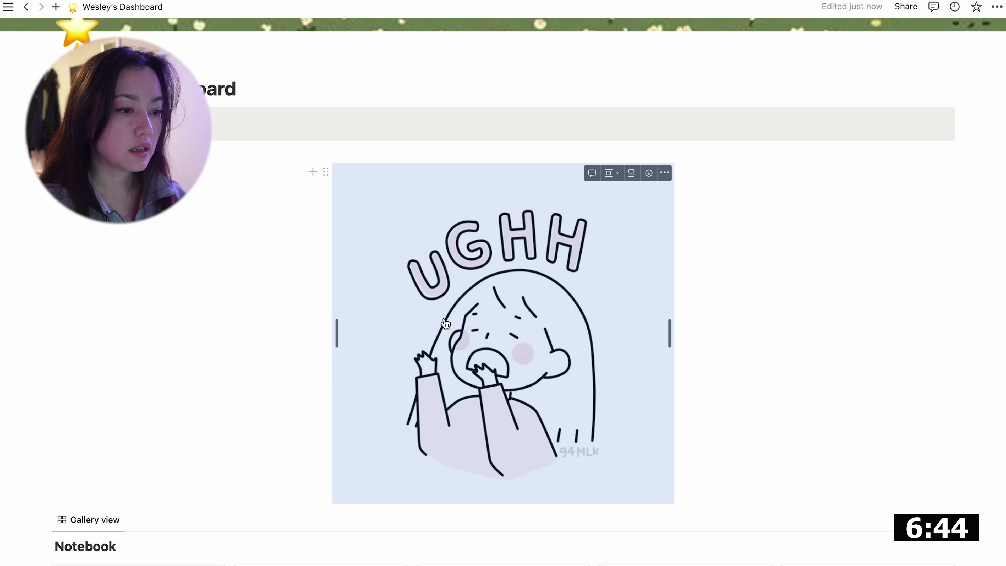
pyautogui.moveTo(45, 519); pyautogui.dragTo(593, 407)
pyautogui.scroll(-4, 593, 401)
pyautogui.moveTo(224, 157); pyautogui.dragTo(44, 405)
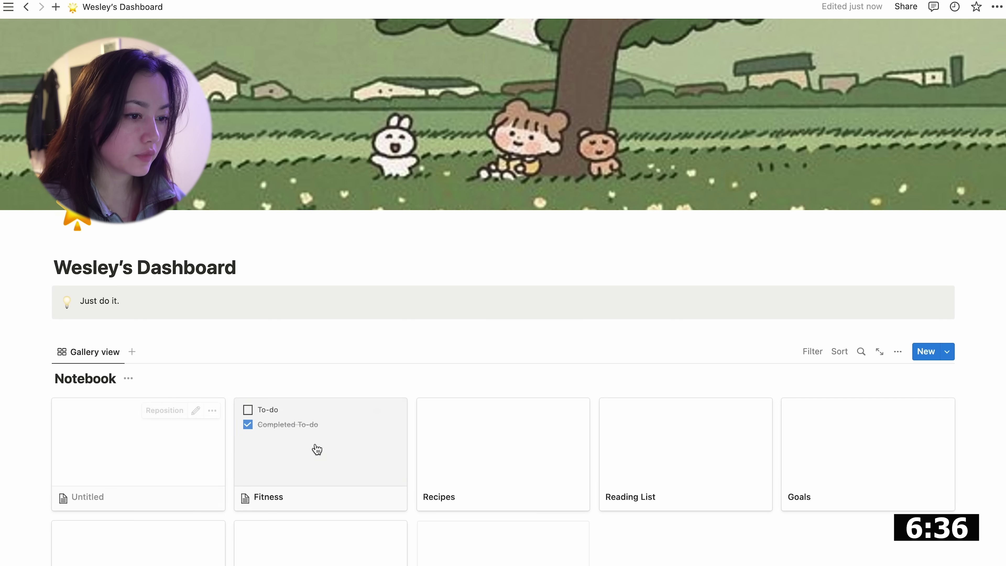
pyautogui.press('super+z')
pyautogui.scroll(-5, 327, 446)
pyautogui.press('super+z')
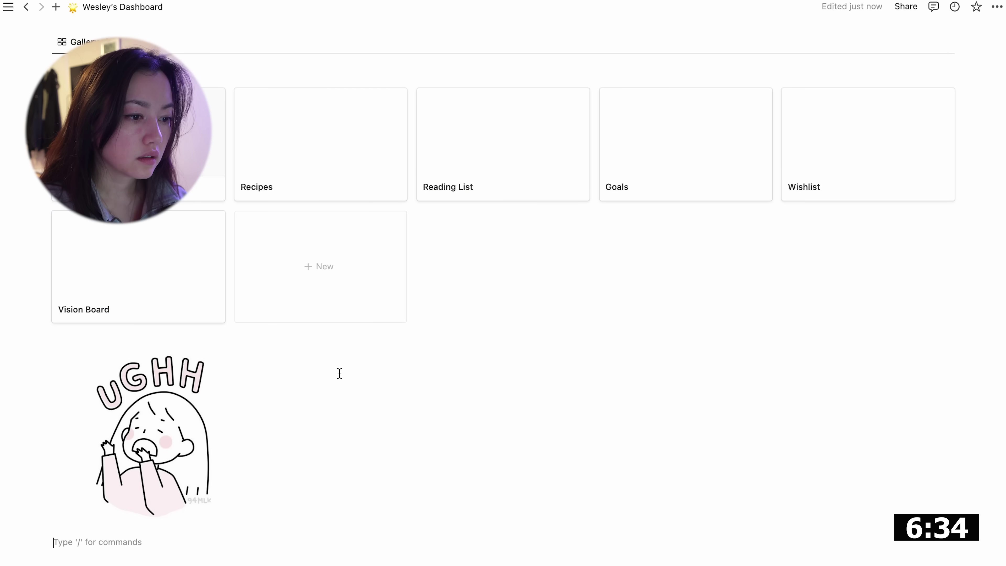
# - Build columns with a helper text block and place the UGHH image in the left column
pyautogui.write('wefew')
pyautogui.moveTo(48, 542); pyautogui.dragTo(977, 455)
pyautogui.moveTo(149, 408); pyautogui.dragTo(38, 420)
pyautogui.scroll(2, 311, 361)
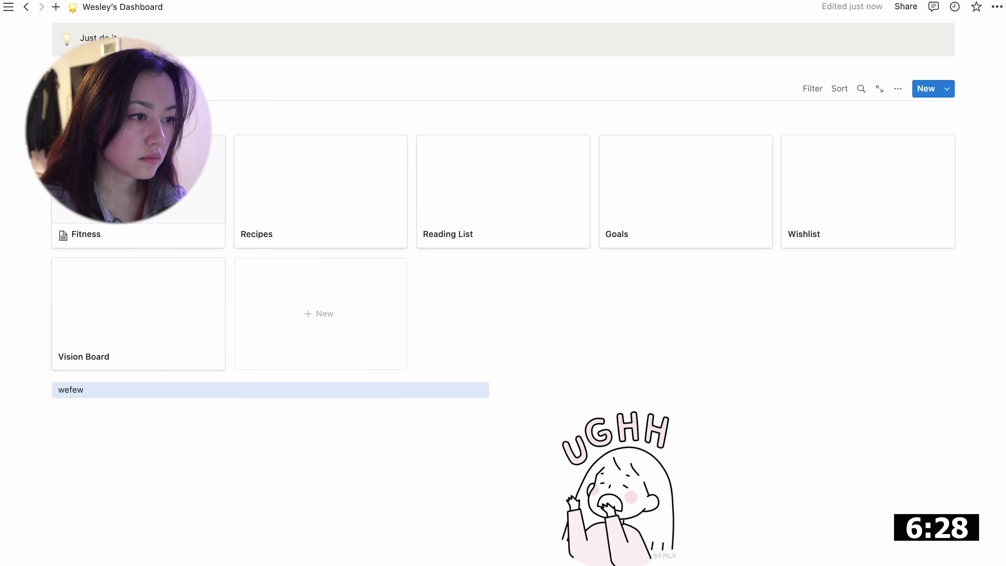
pyautogui.moveTo(45, 90); pyautogui.dragTo(51, 414)
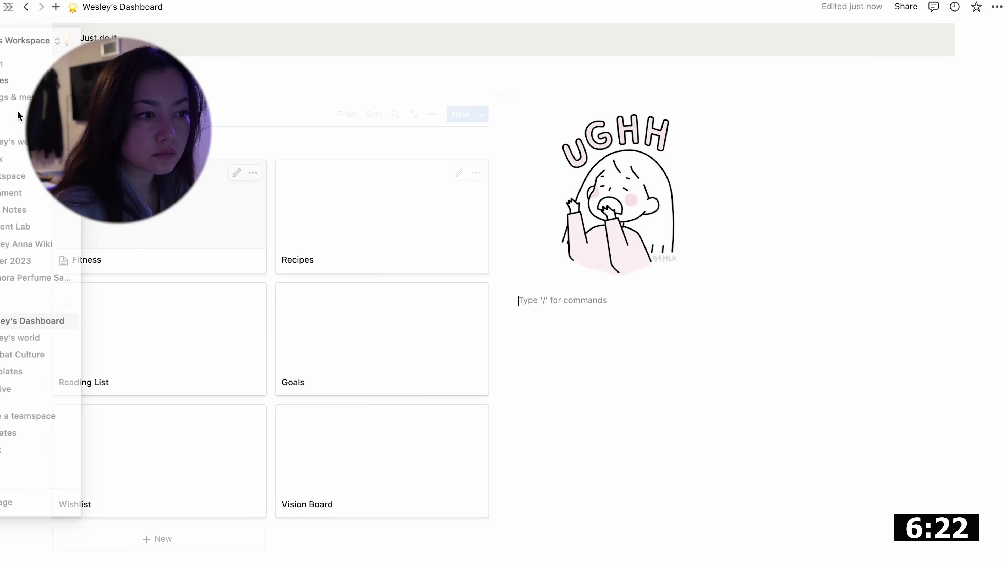
pyautogui.scroll(8, 455, 134)
pyautogui.moveTo(651, 421); pyautogui.dragTo(38, 369)
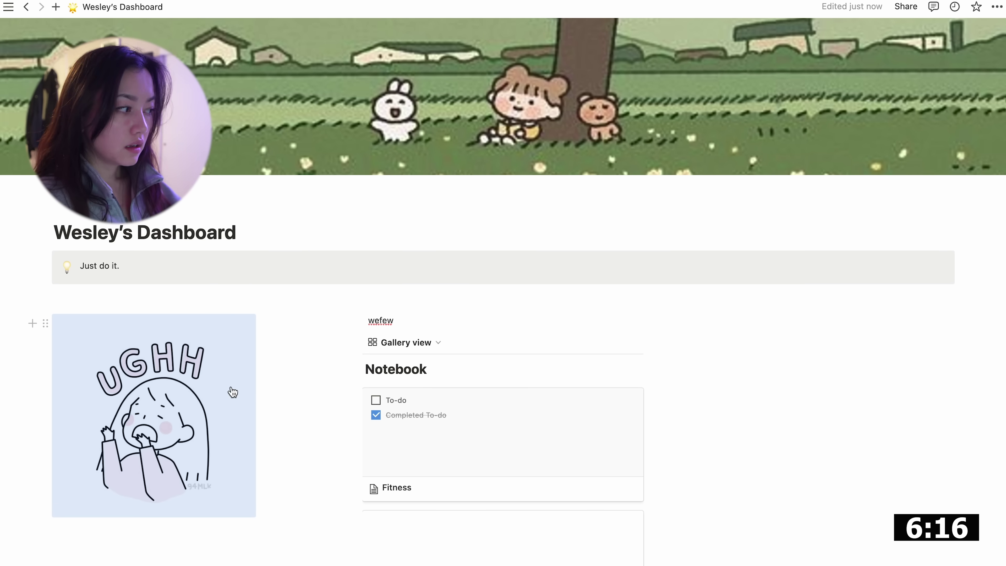
# - Widen the Notebook gallery to two columns and delete the stray 'wefew' text
pyautogui.click(270, 384)
pyautogui.scroll(-2, 455, 455)
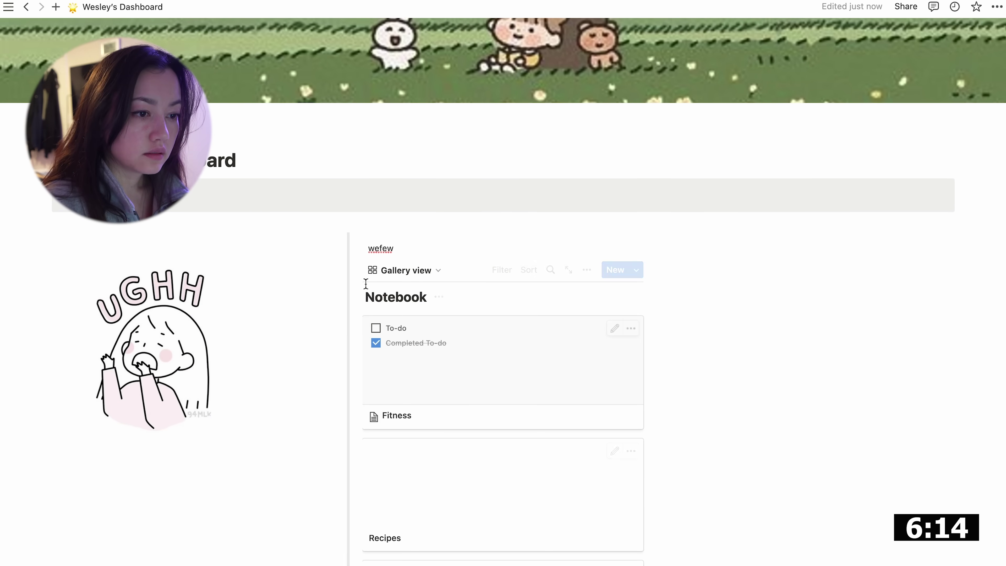
pyautogui.moveTo(351, 283); pyautogui.dragTo(290, 283)
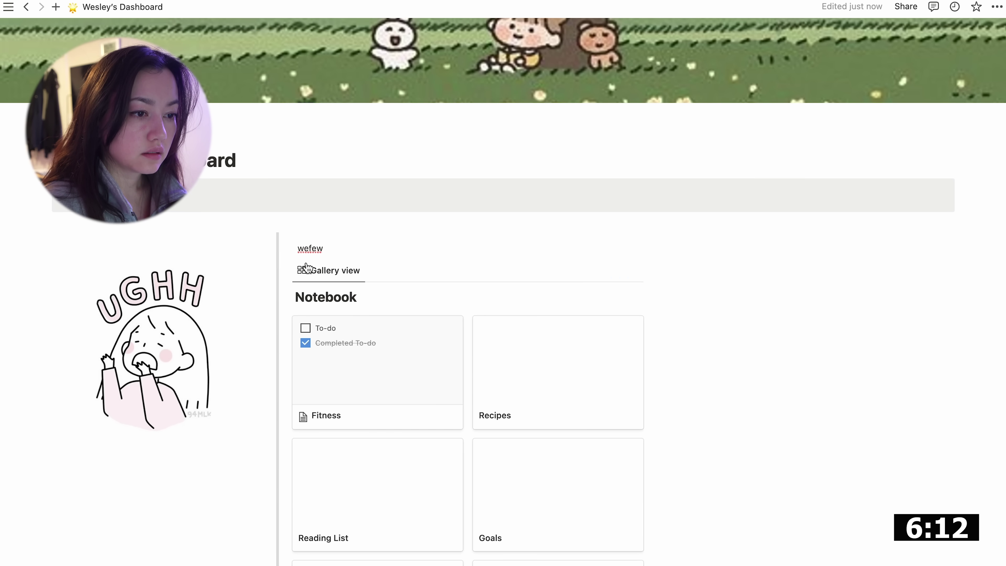
pyautogui.moveTo(322, 249); pyautogui.dragTo(272, 249)
pyautogui.press('BackSpace')
pyautogui.press('BackSpace')
# - Delete the empty block beside the gallery and widen the gallery to three card columns
pyautogui.scroll(-5, 448, 271)
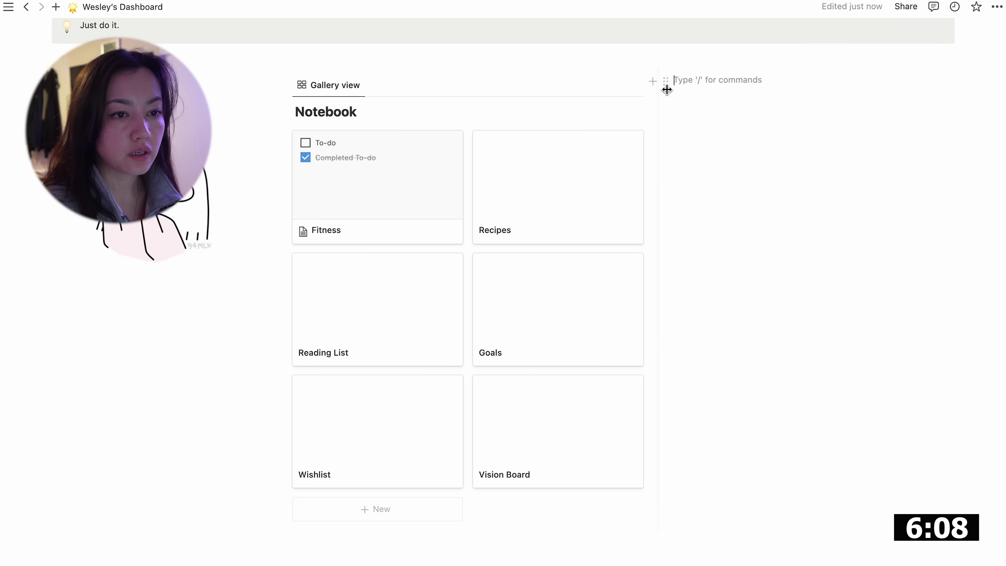
pyautogui.click(666, 82)
pyautogui.click(588, 44)
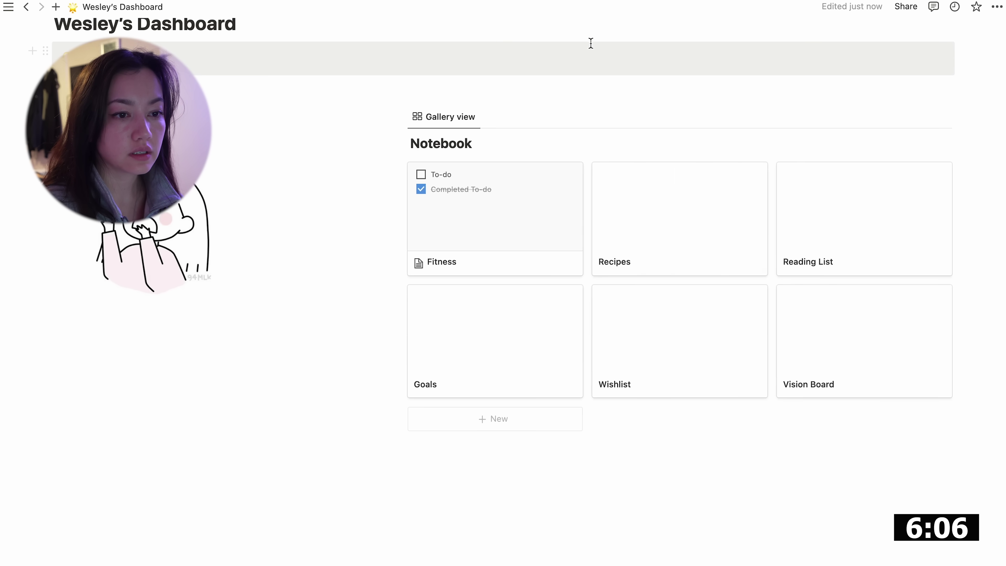
pyautogui.moveTo(392, 191); pyautogui.dragTo(281, 207)
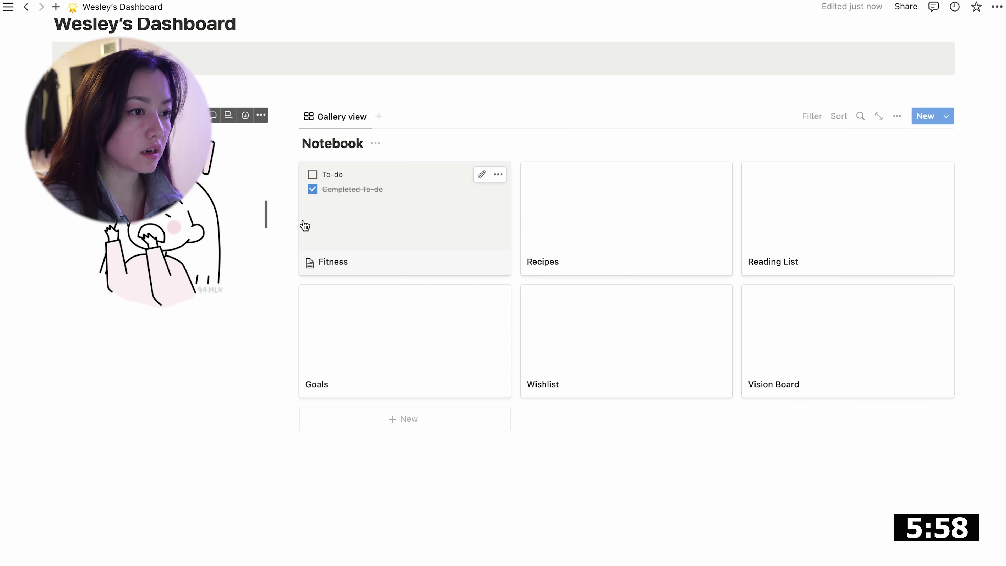
pyautogui.scroll(1, 539, 139)
pyautogui.scroll(2, 537, 139)
pyautogui.scroll(-3, 429, 195)
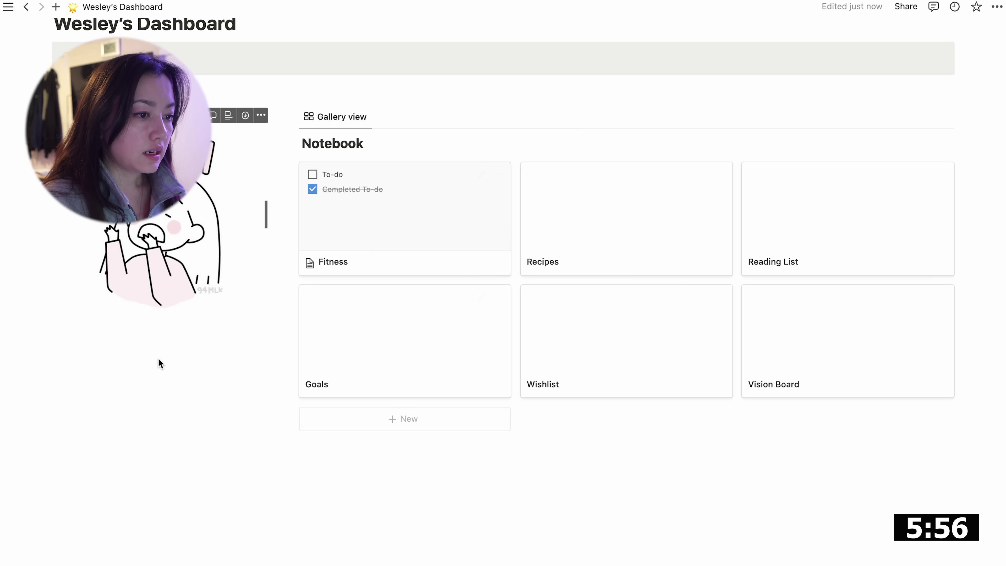
# - Add a 'Navigation' medium heading with a 'Work' sub-page beneath it
pyautogui.write('N')
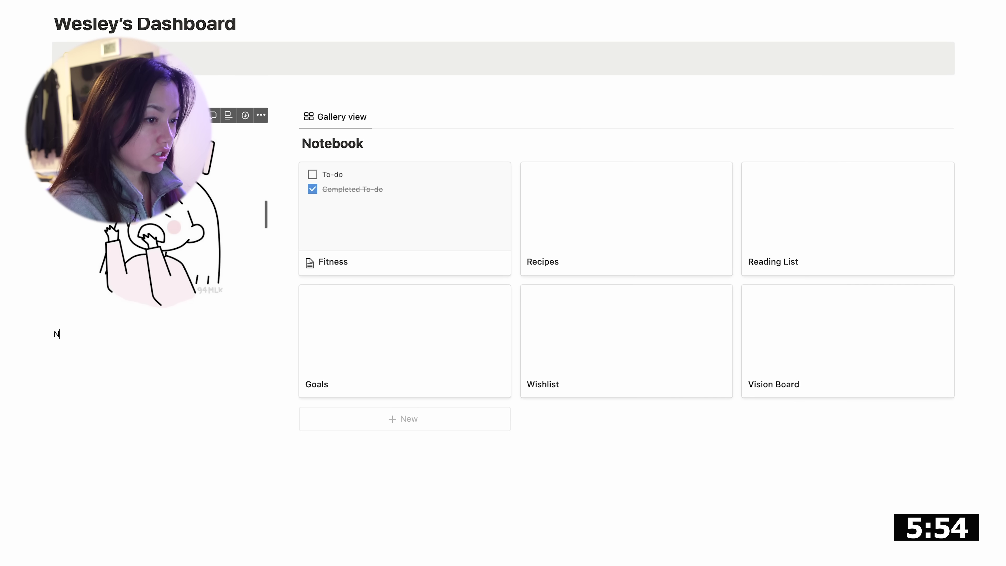
pyautogui.write('/')
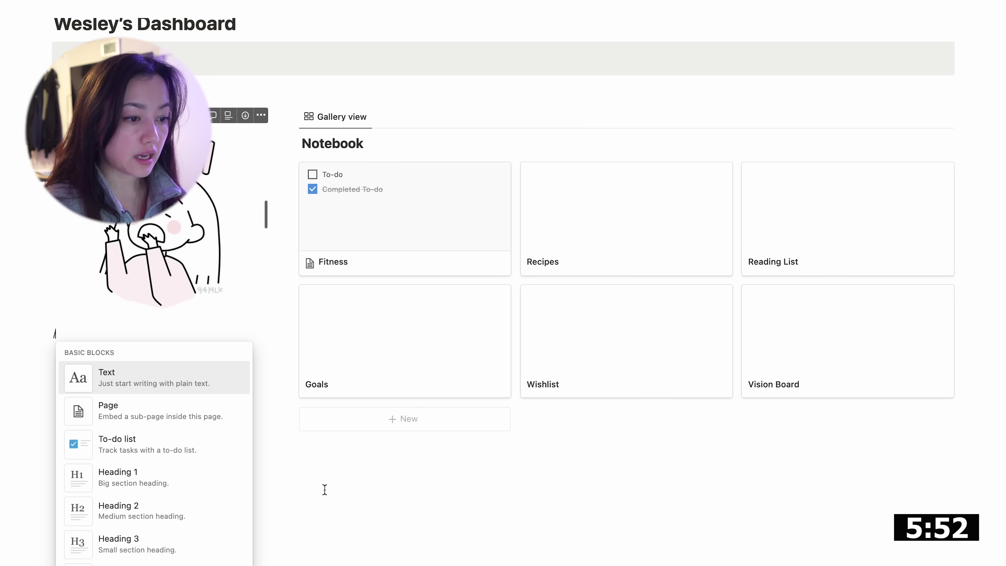
pyautogui.click(186, 510)
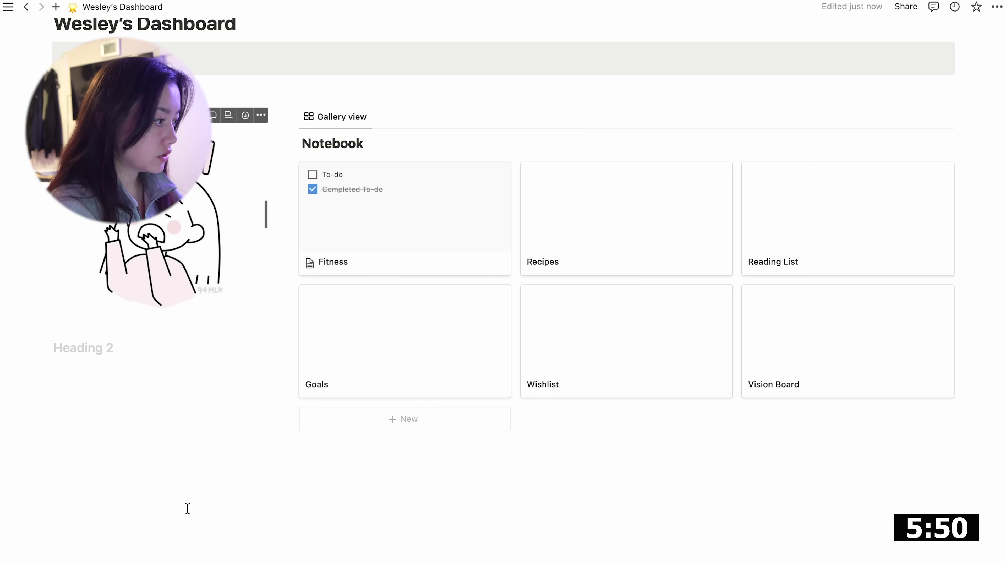
pyautogui.write('Navigation')
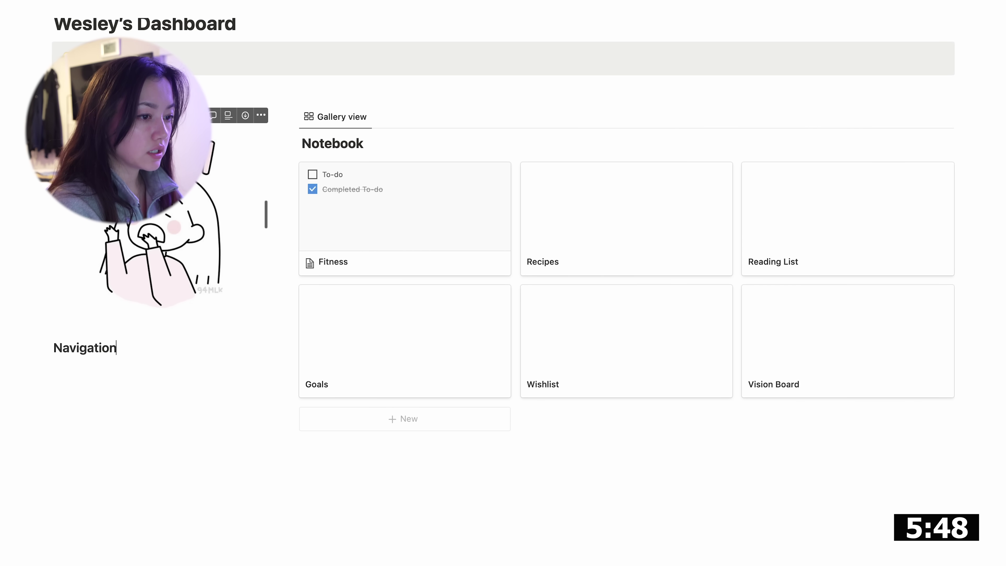
pyautogui.write('/')
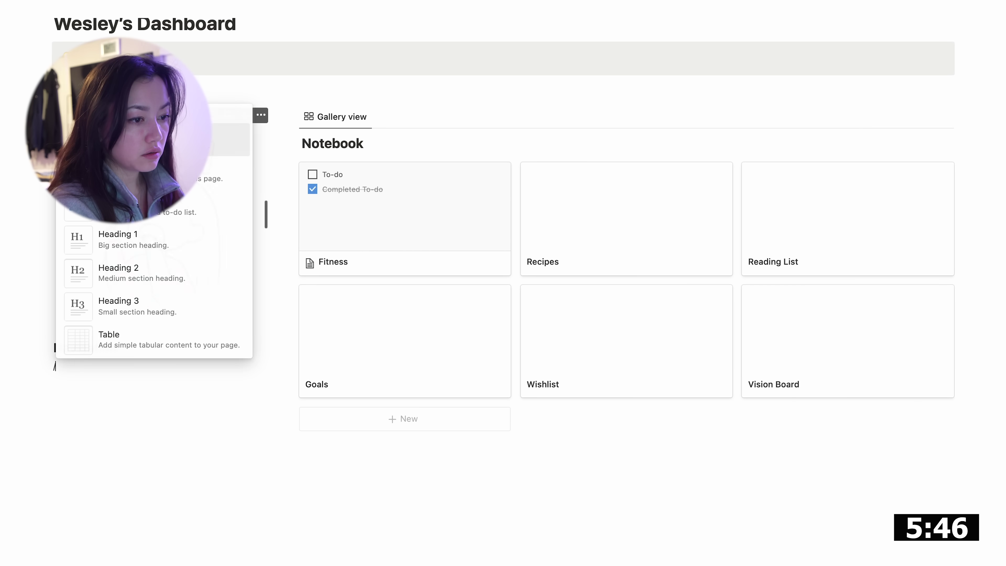
pyautogui.write('pa')
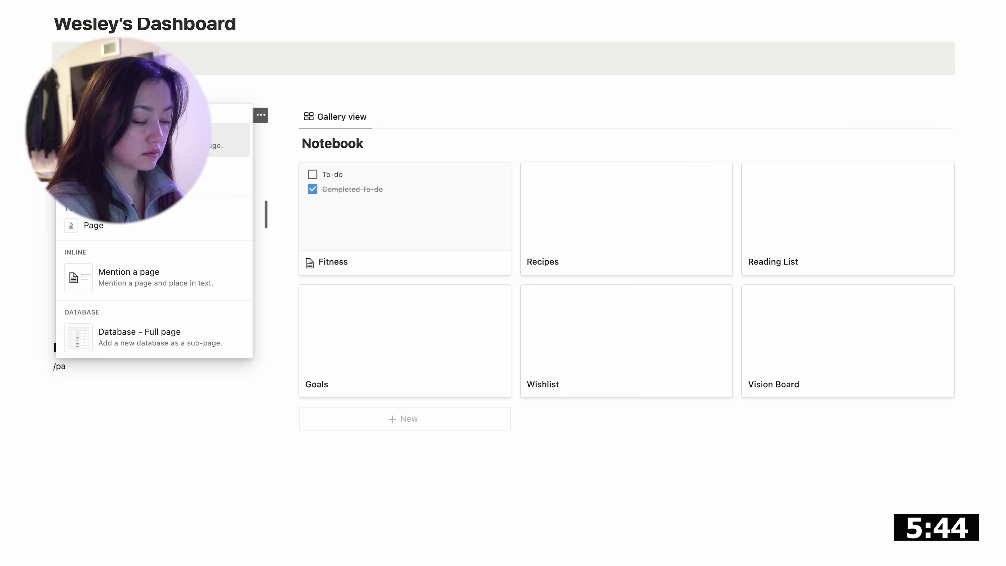
pyautogui.press('Return')
pyautogui.write('Work')
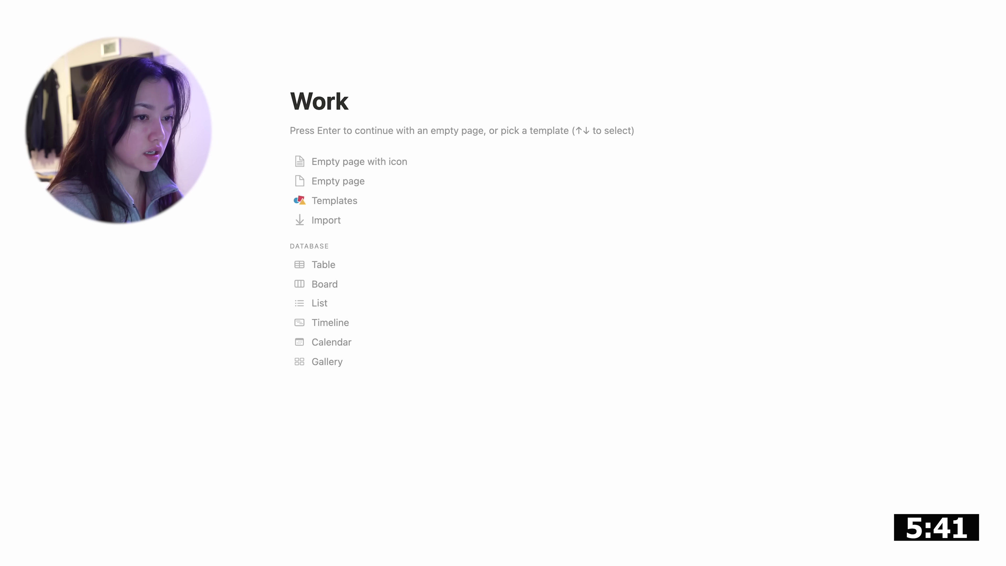
pyautogui.press('super+bracketleft')
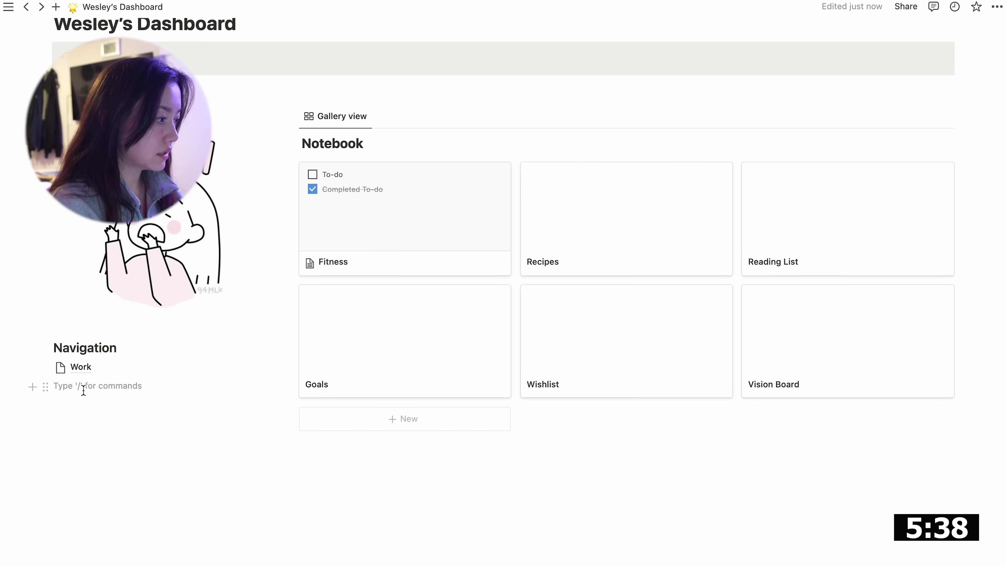
# - Add School, Finances, Habits and Journal lines below Work and select them
pyautogui.write('School')
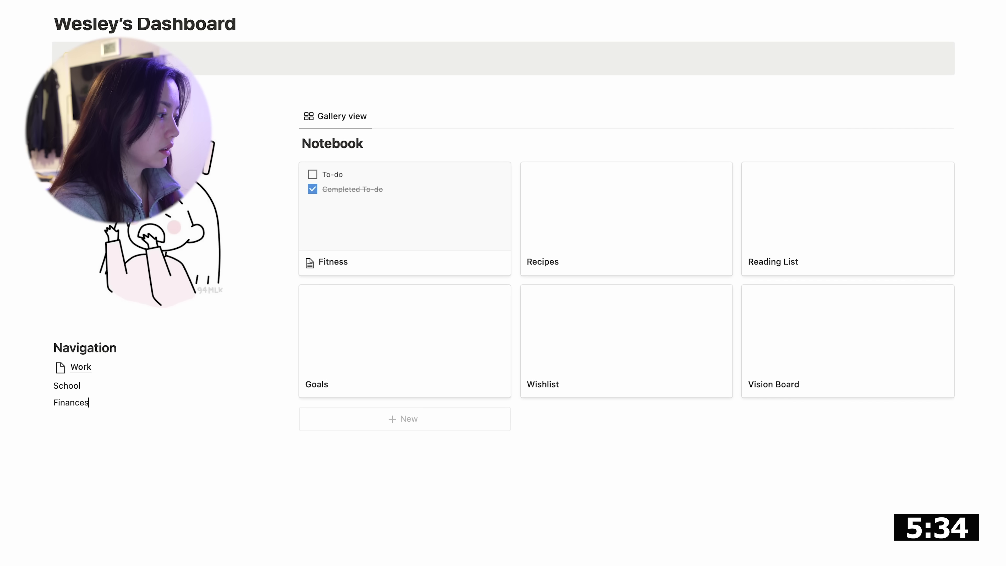
pyautogui.write('Habits')
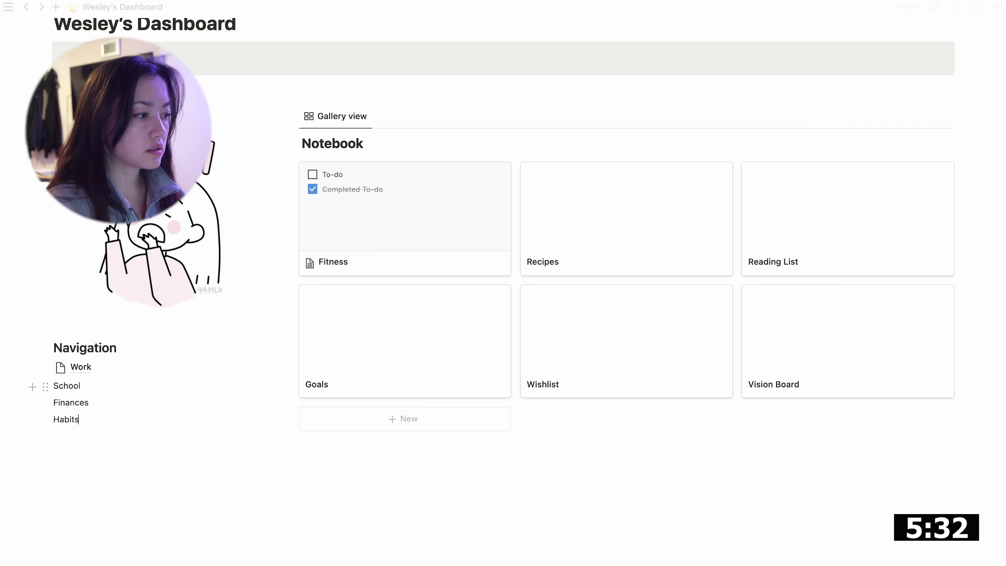
pyautogui.click(188, 438)
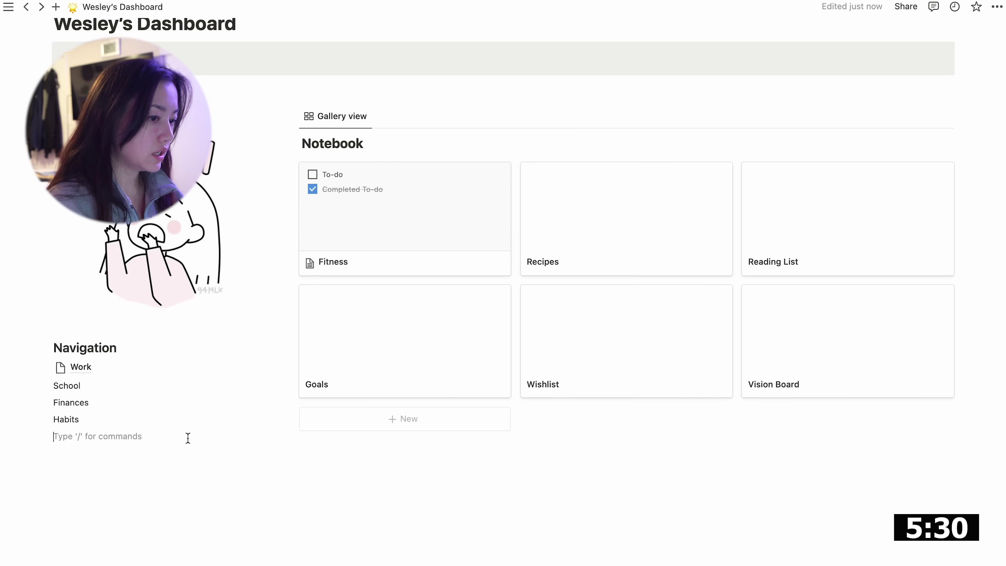
pyautogui.write('Jour')
pyautogui.moveTo(128, 447); pyautogui.dragTo(57, 388)
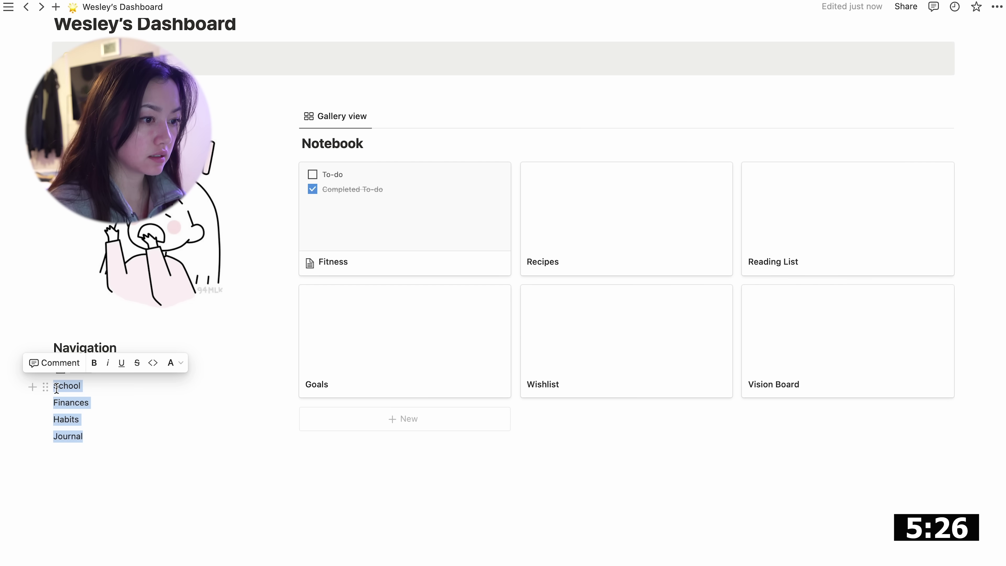
# - Turn the School, Finances, Habits and Journal lines into sub-pages of the dashboard
pyautogui.rightClick(56, 387)
pyautogui.click(144, 475)
pyautogui.moveTo(145, 475); pyautogui.dragTo(62, 385)
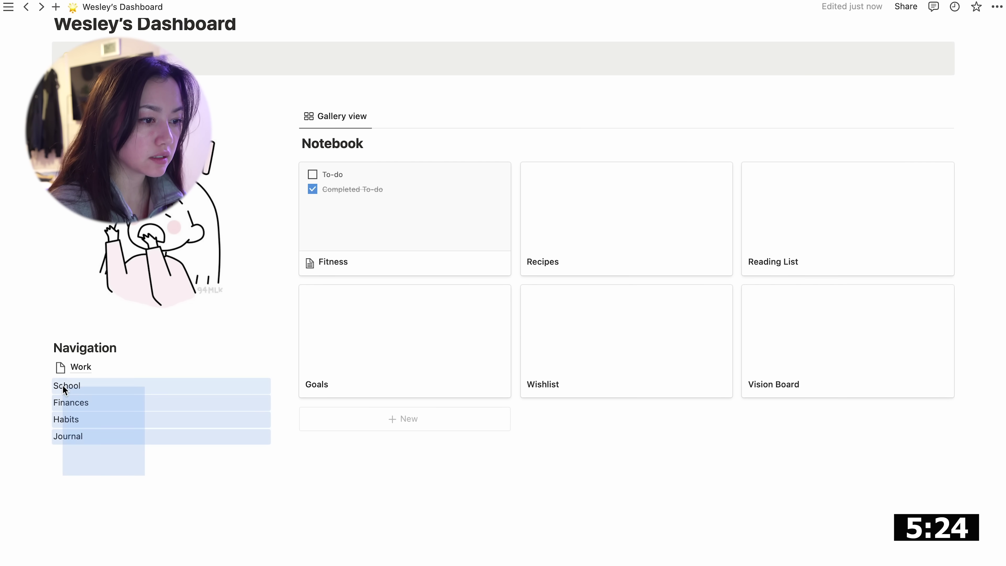
pyautogui.rightClick(62, 385)
pyautogui.moveTo(161, 462)
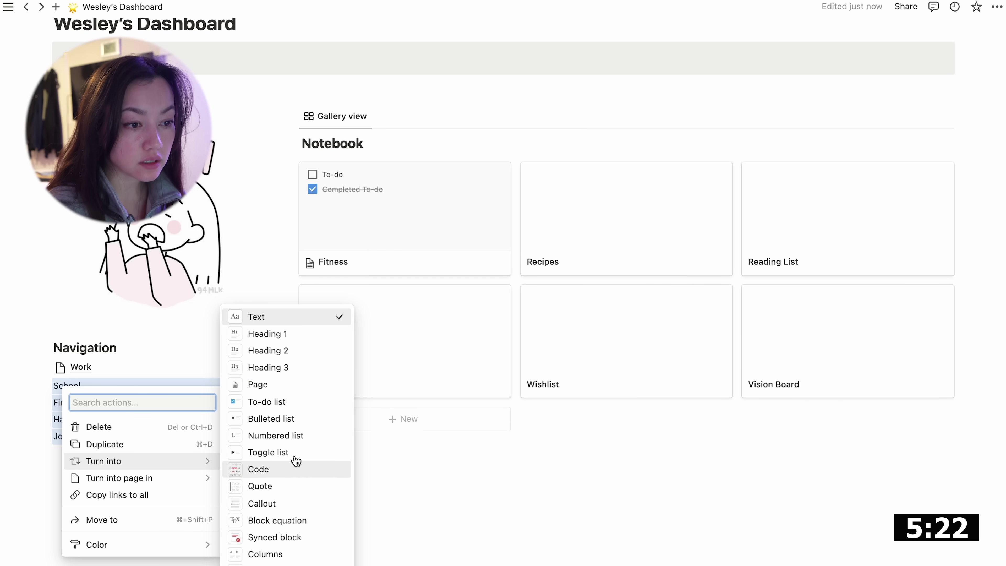
pyautogui.moveTo(202, 477)
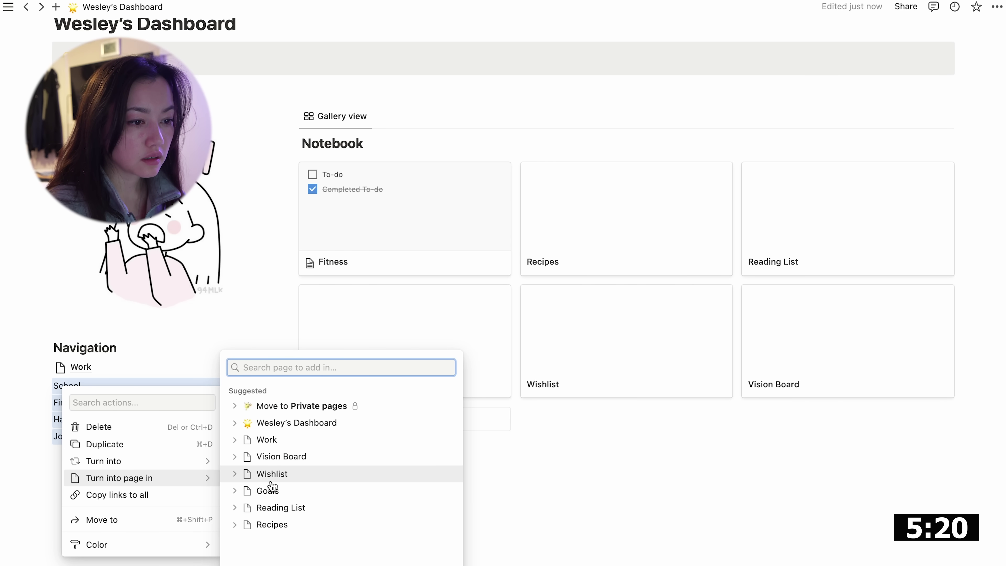
pyautogui.click(305, 421)
pyautogui.click(179, 347)
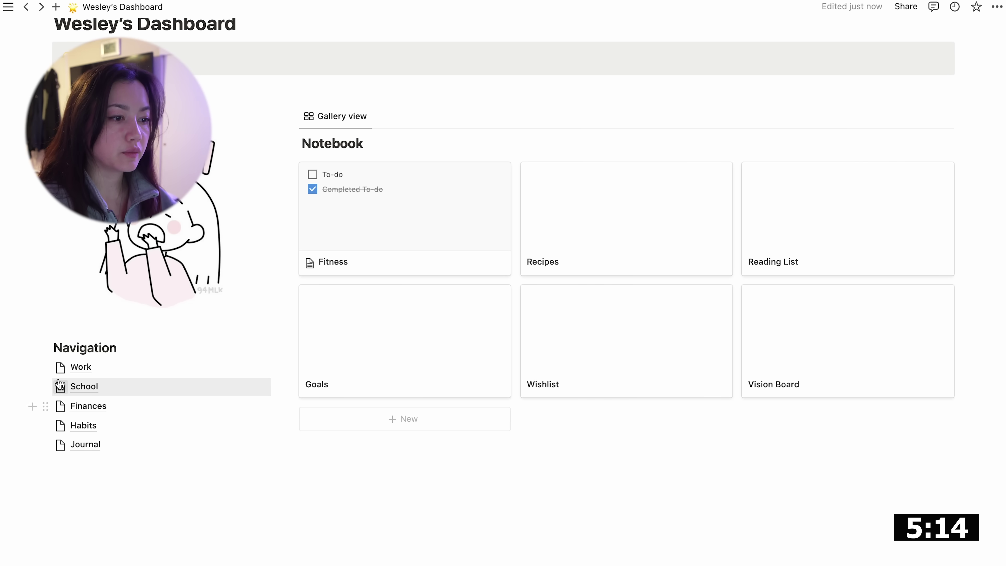
# - Give the Work, School, Finances, Habits and Journal links a wavy-dash emoji icon
pyautogui.click(60, 367)
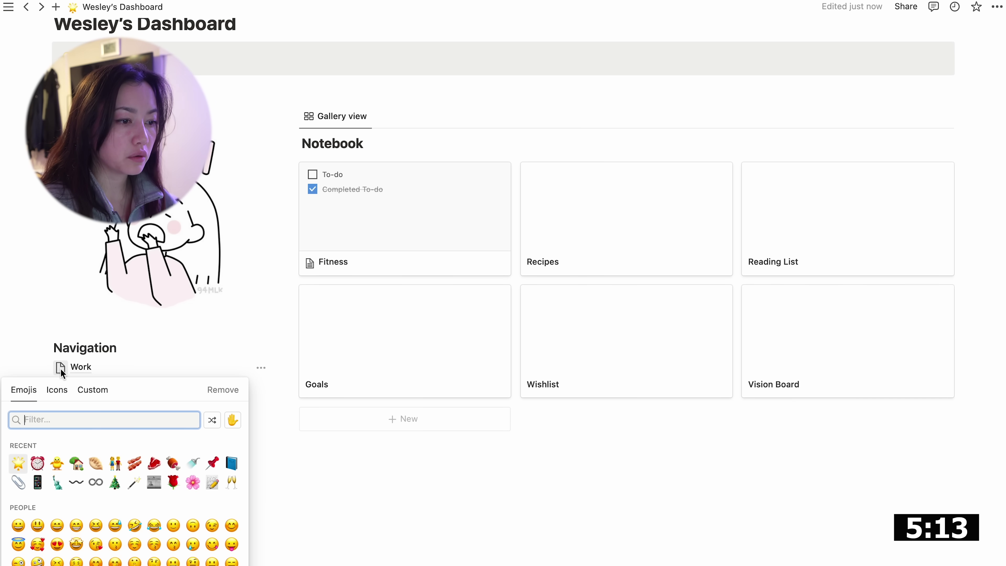
pyautogui.click(75, 482)
pyautogui.click(60, 386)
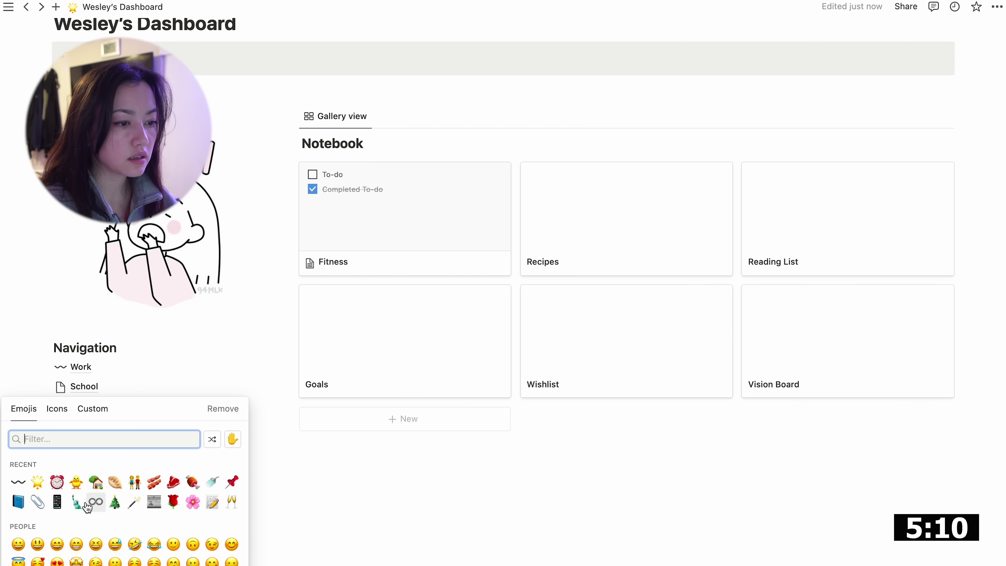
pyautogui.click(18, 481)
pyautogui.click(60, 406)
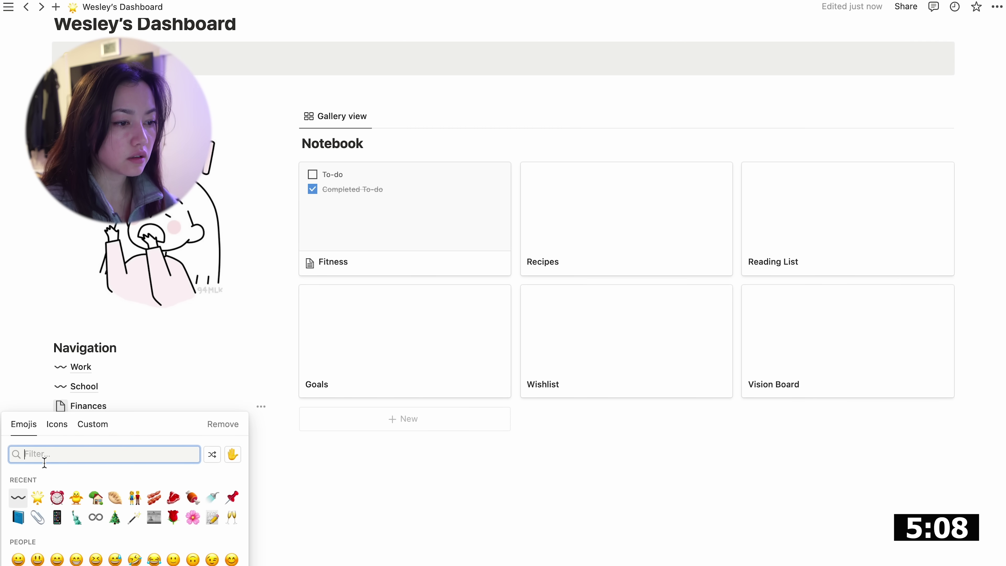
pyautogui.click(17, 495)
pyautogui.click(61, 425)
pyautogui.click(18, 497)
pyautogui.click(60, 444)
pyautogui.click(17, 496)
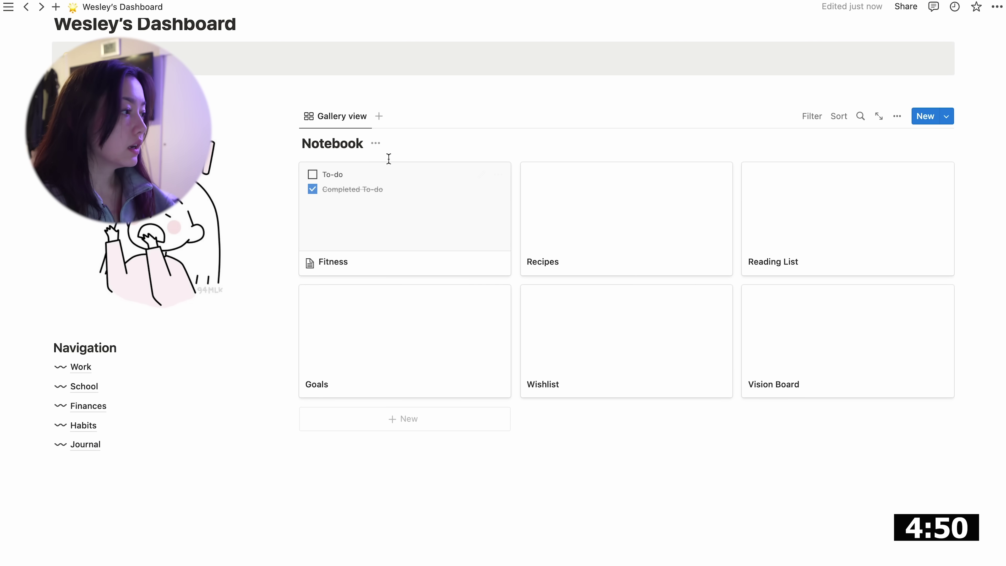
# - Remove the name from the Notebook gallery view
pyautogui.click(339, 118)
pyautogui.click(360, 141)
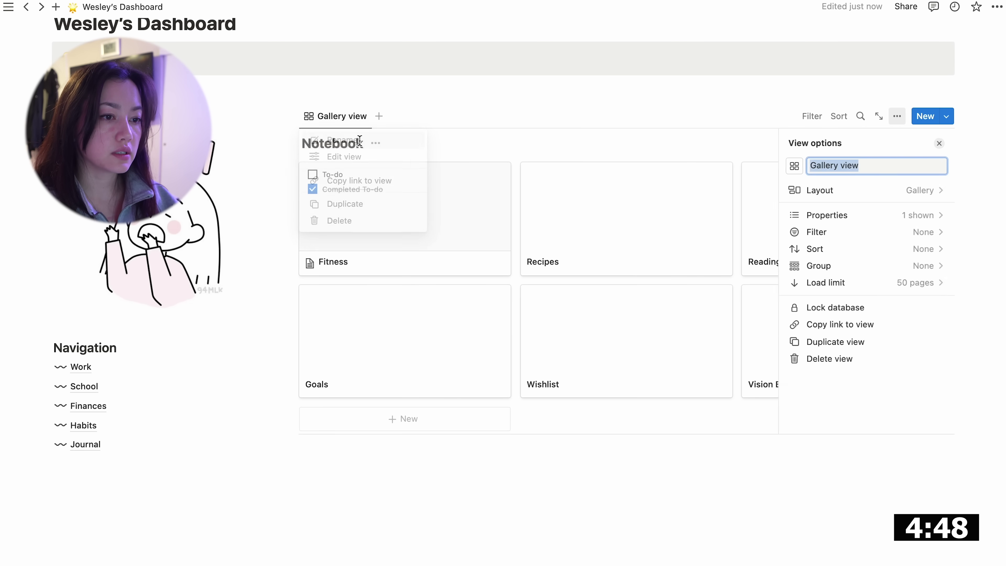
pyautogui.press('BackSpace')
pyautogui.click(938, 143)
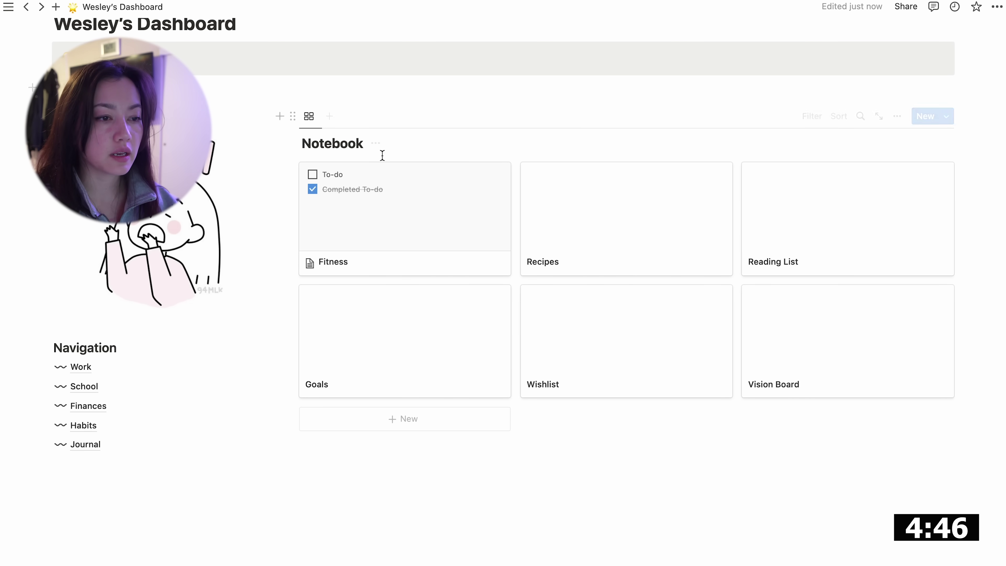
pyautogui.scroll(-1, 441, 182)
pyautogui.scroll(-1, 442, 181)
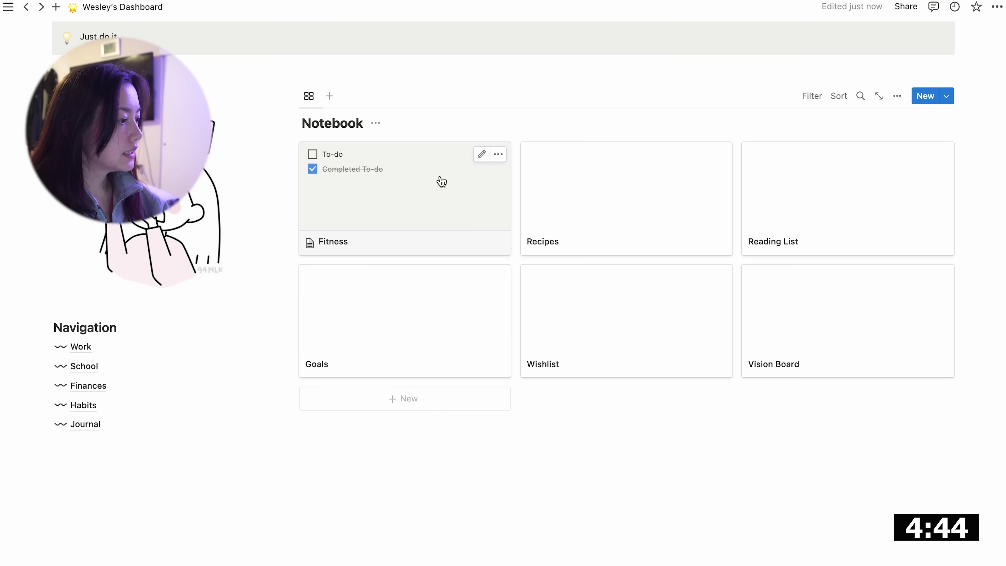
# - Add a large 'Weekly Todos' heading with a divider below the navigation links
pyautogui.click(511, 454)
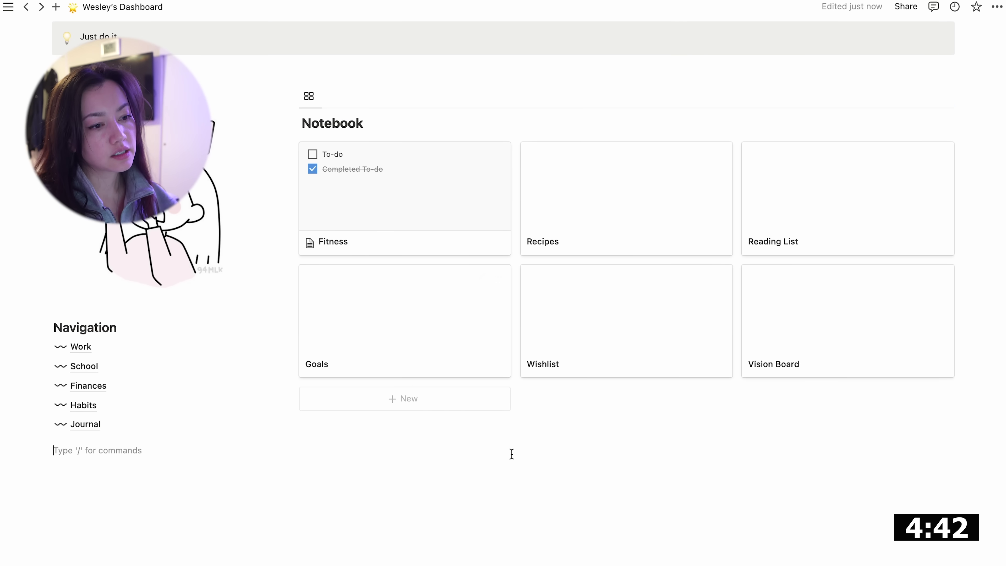
pyautogui.press('Return')
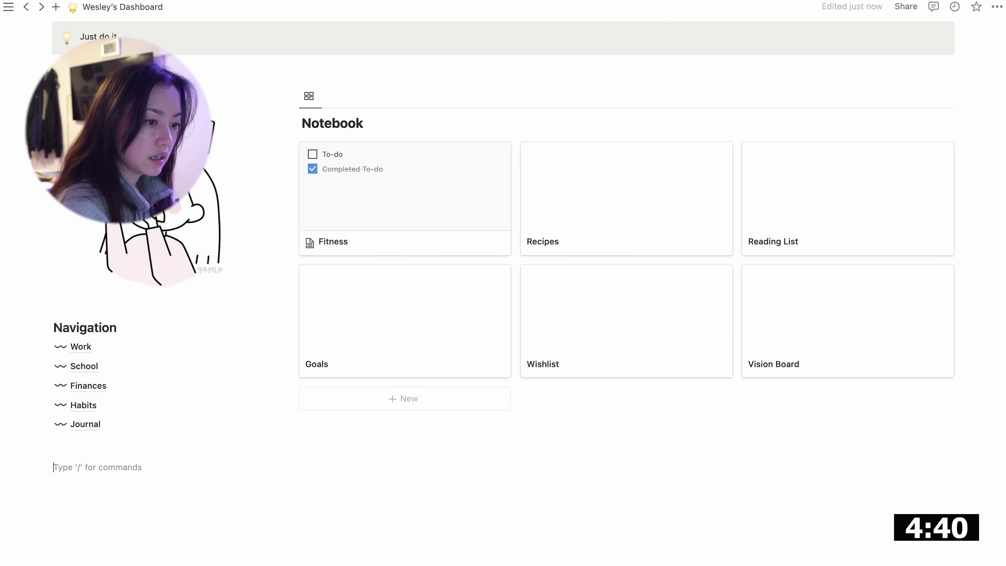
pyautogui.write('/h')
pyautogui.press('Return')
pyautogui.write('Weekly Todo')
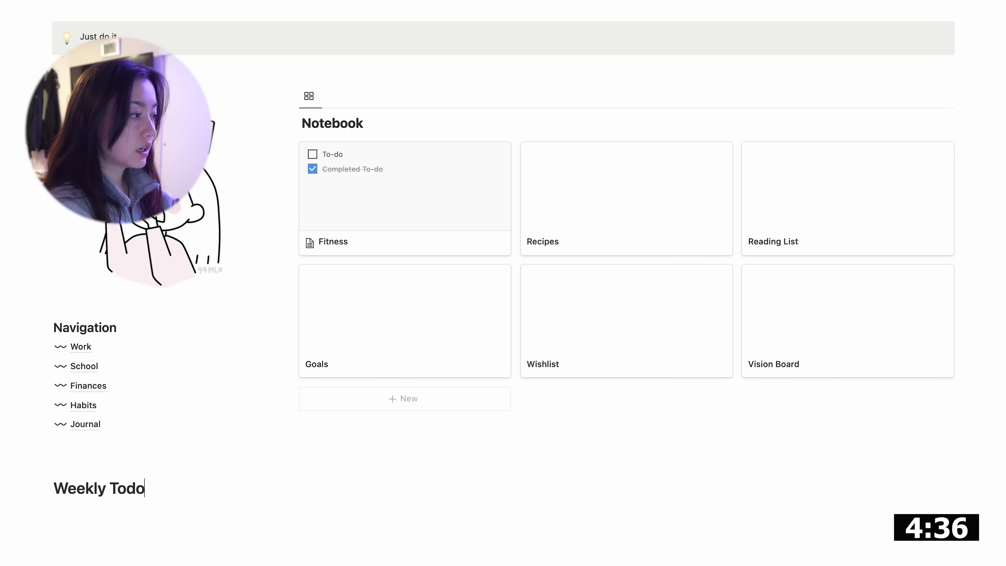
pyautogui.write('-')
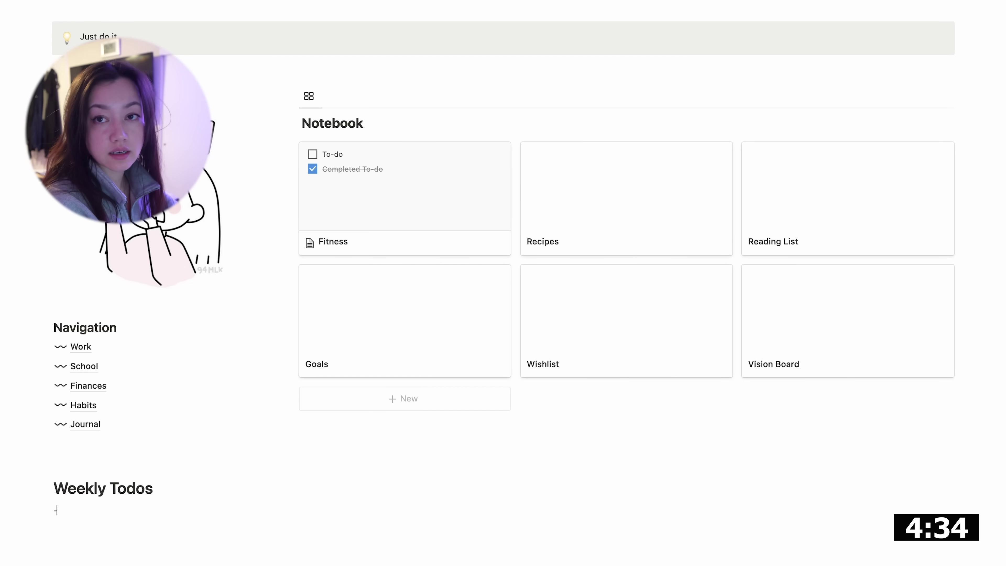
pyautogui.write('--')
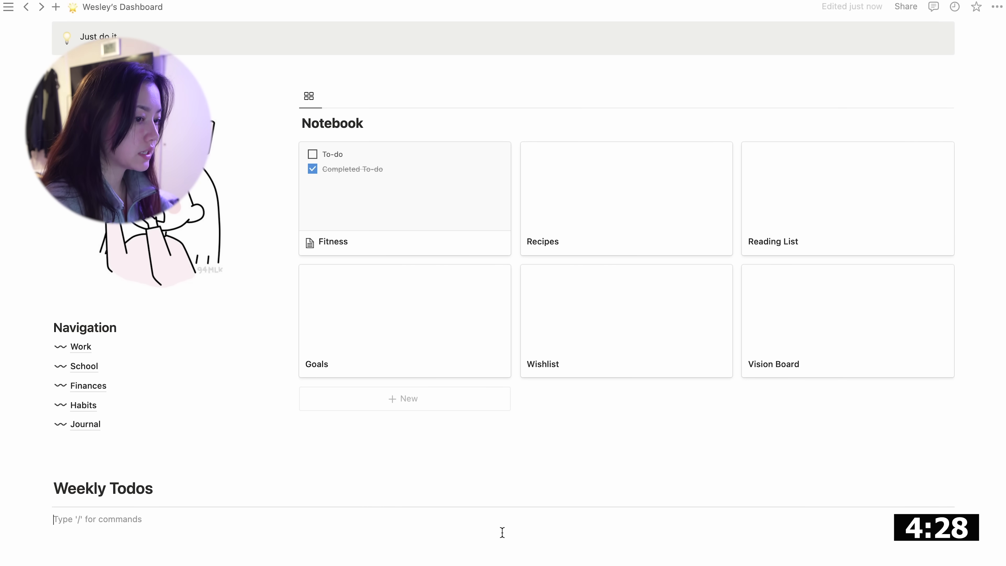
pyautogui.scroll(-2, 435, 515)
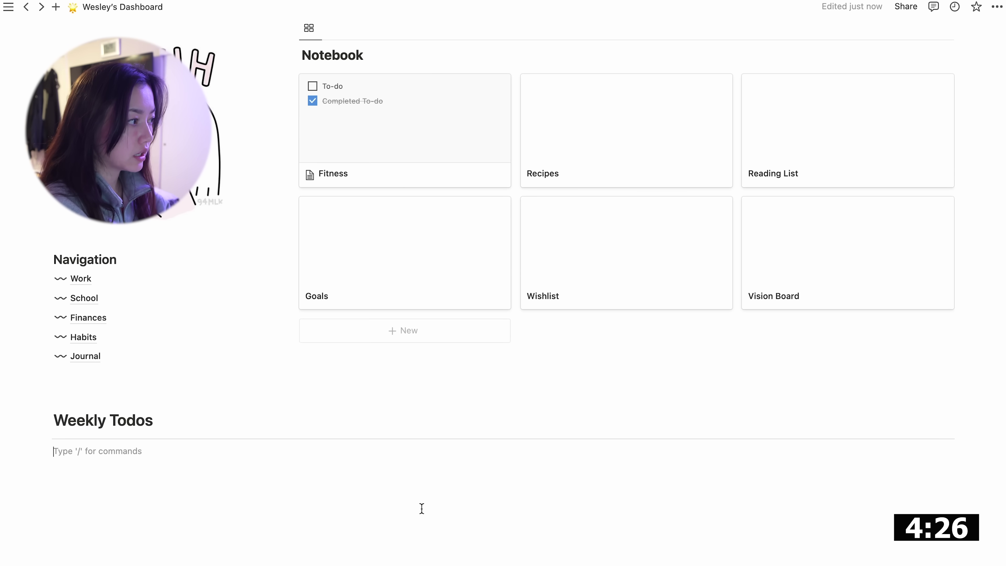
# - Add a large 'Monday' heading followed by an ⏰ Events: line
pyautogui.press('Return')
pyautogui.write('/h')
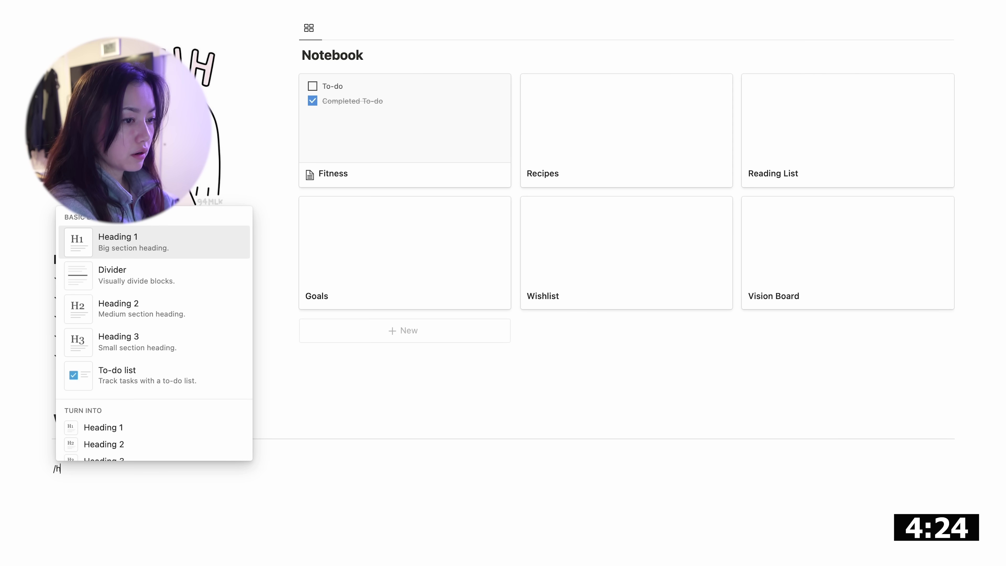
pyautogui.write('1')
pyautogui.press('Return')
pyautogui.write('M')
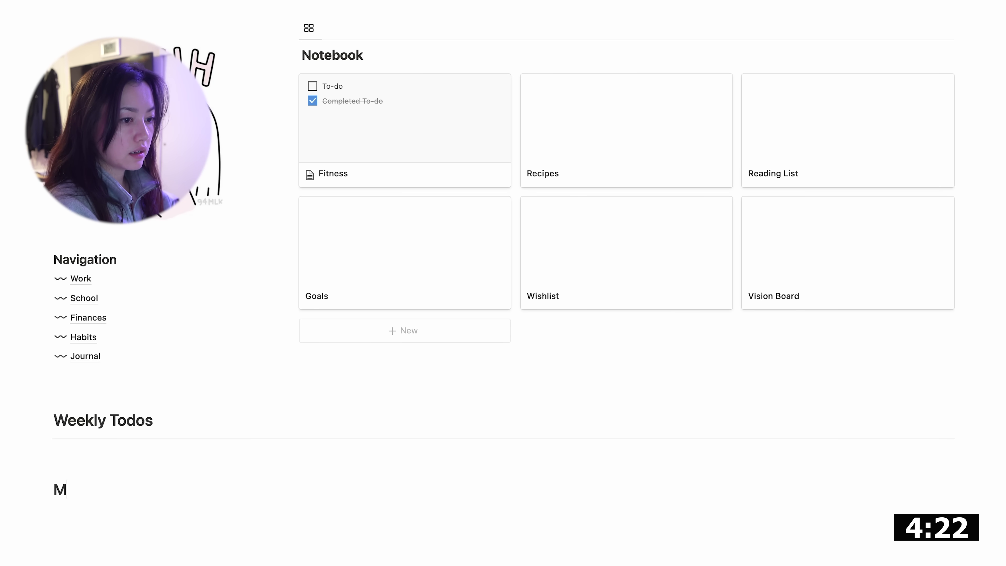
pyautogui.write('onday')
pyautogui.press('Return')
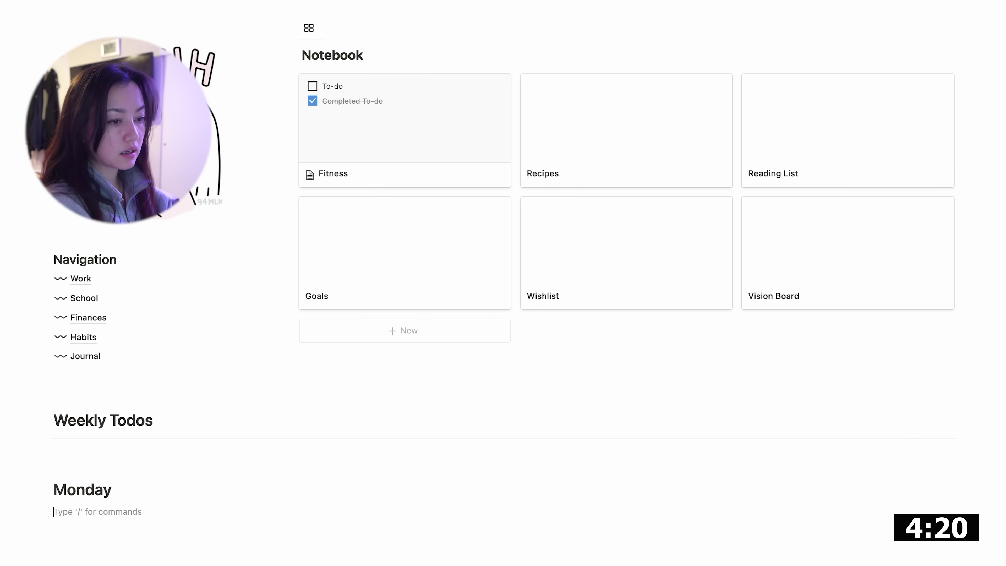
pyautogui.write(':')
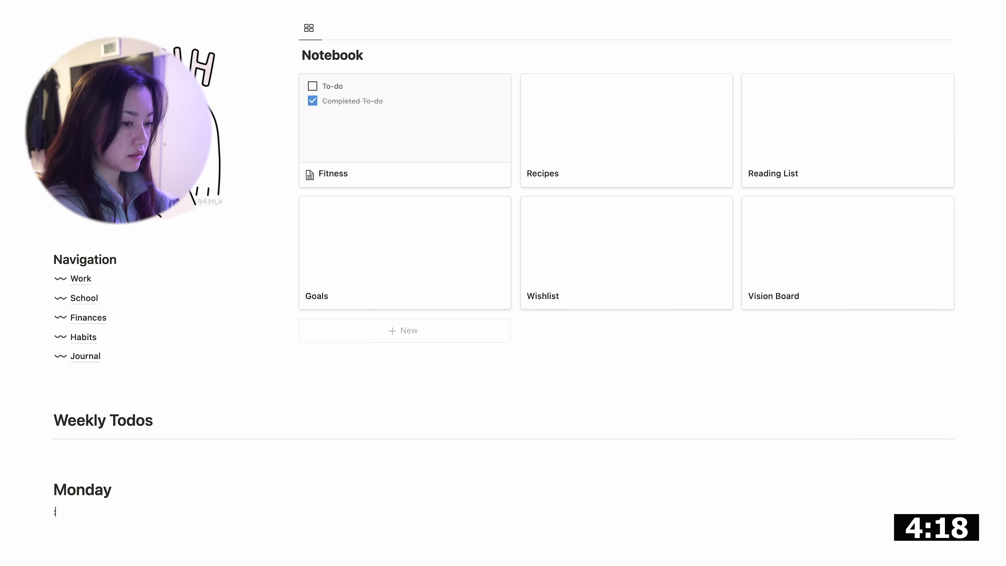
pyautogui.write('cloc')
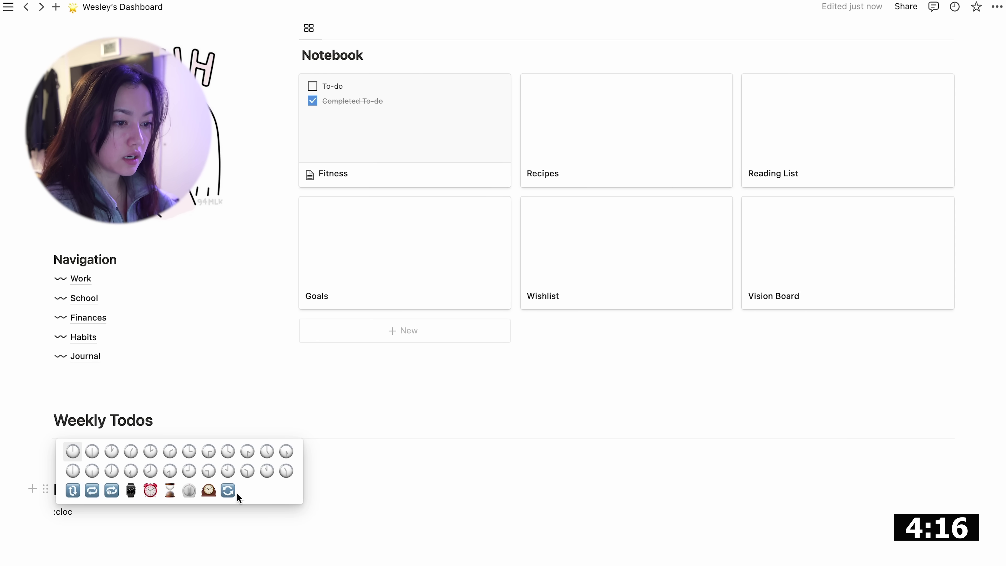
pyautogui.click(151, 492)
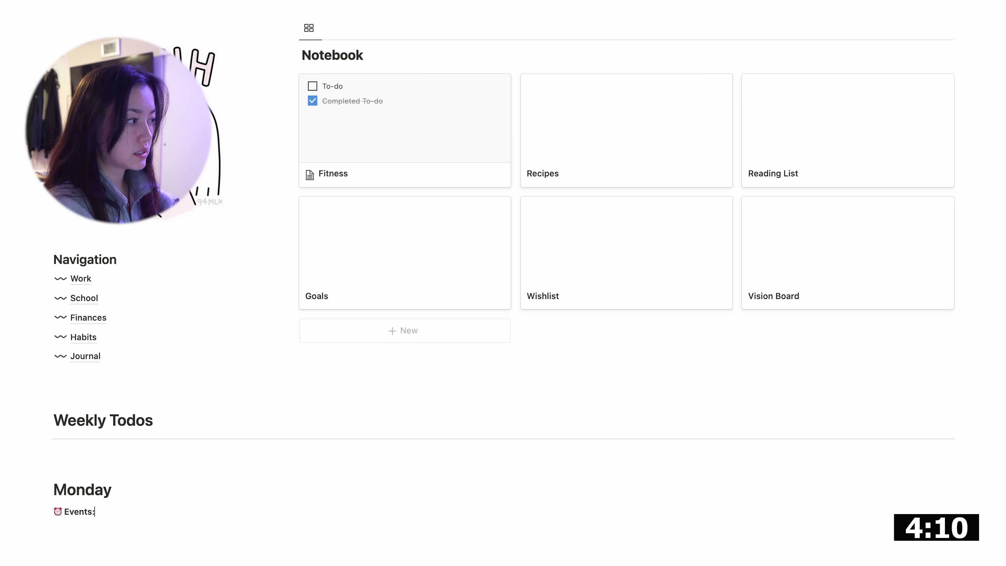
# - Add a 'Reminders:' line and 'Todo' checkboxes under Monday
pyautogui.press('Return')
pyautogui.write('Reminders:')
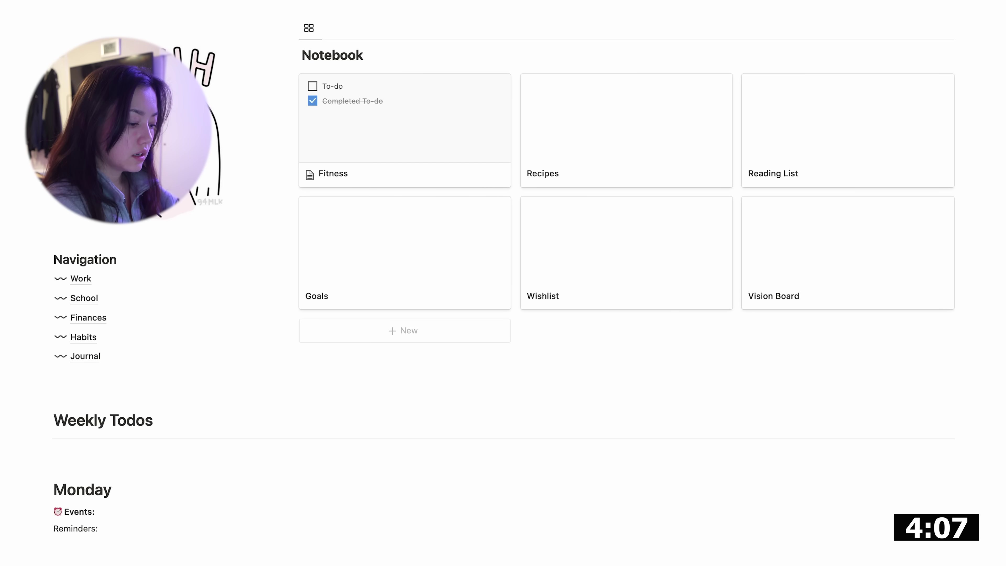
pyautogui.press('Return')
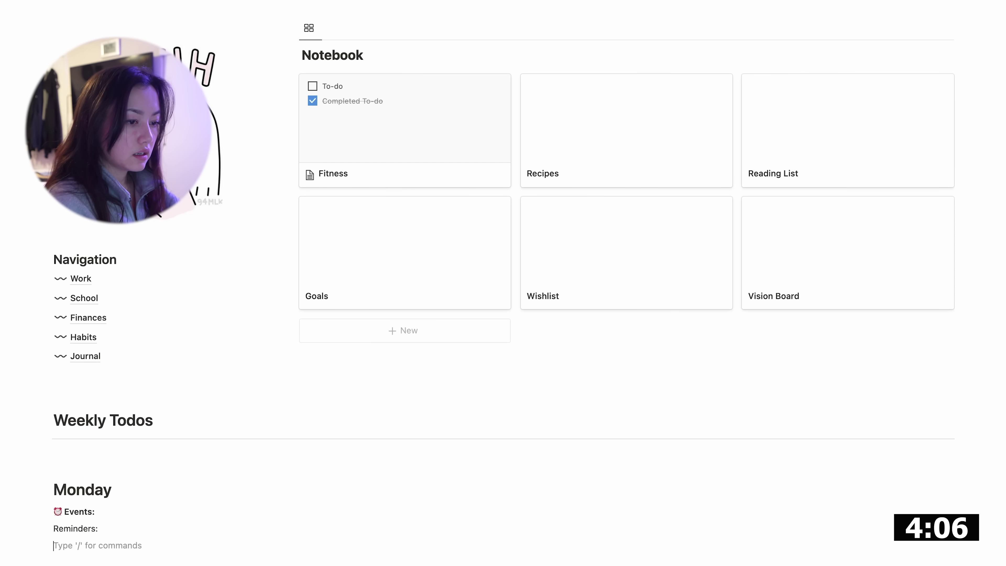
pyautogui.write('/to')
pyautogui.press('Return')
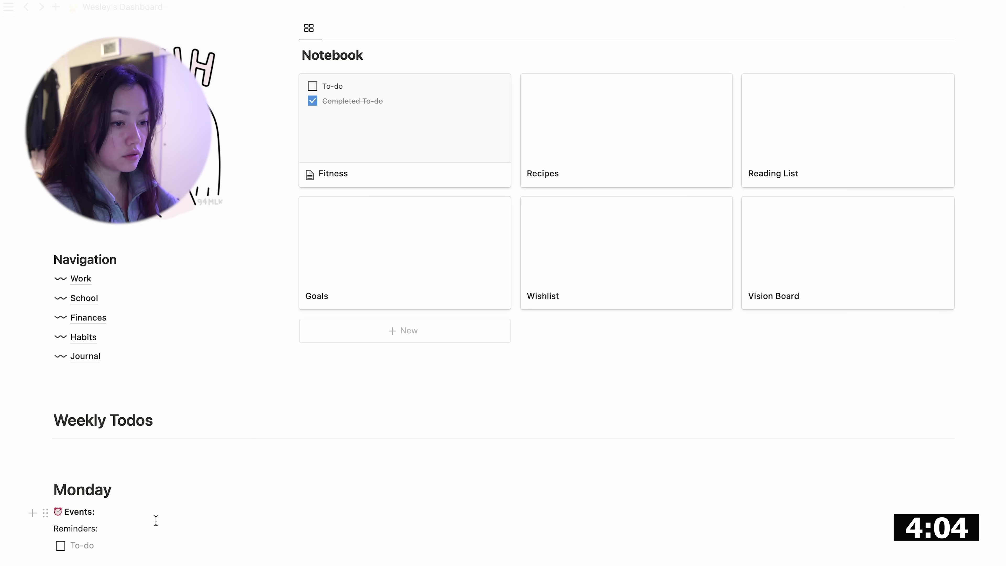
pyautogui.write('Todo')
pyautogui.press('Return')
pyautogui.write('To')
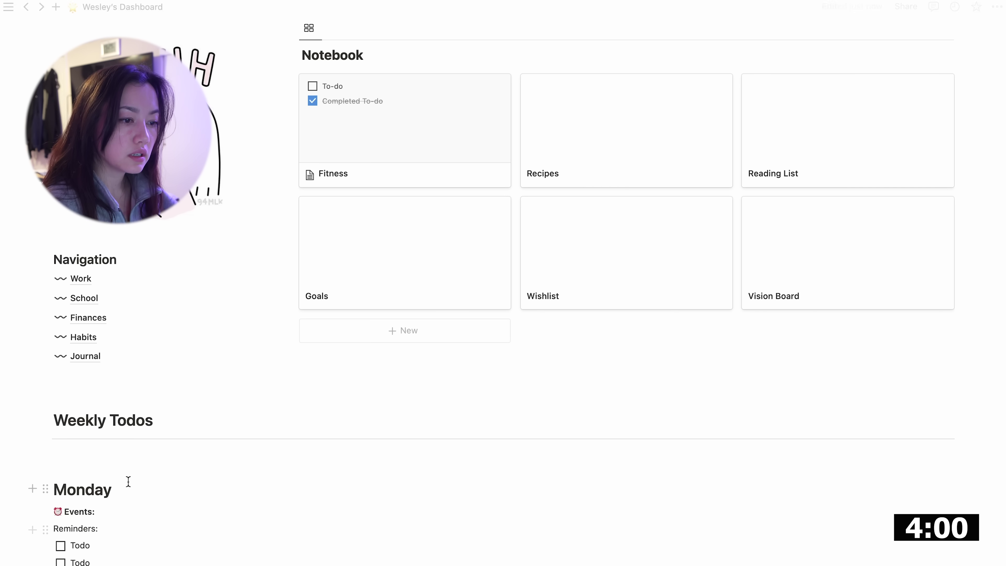
# - Give the Monday heading a brown background
pyautogui.moveTo(53, 488); pyautogui.dragTo(145, 490)
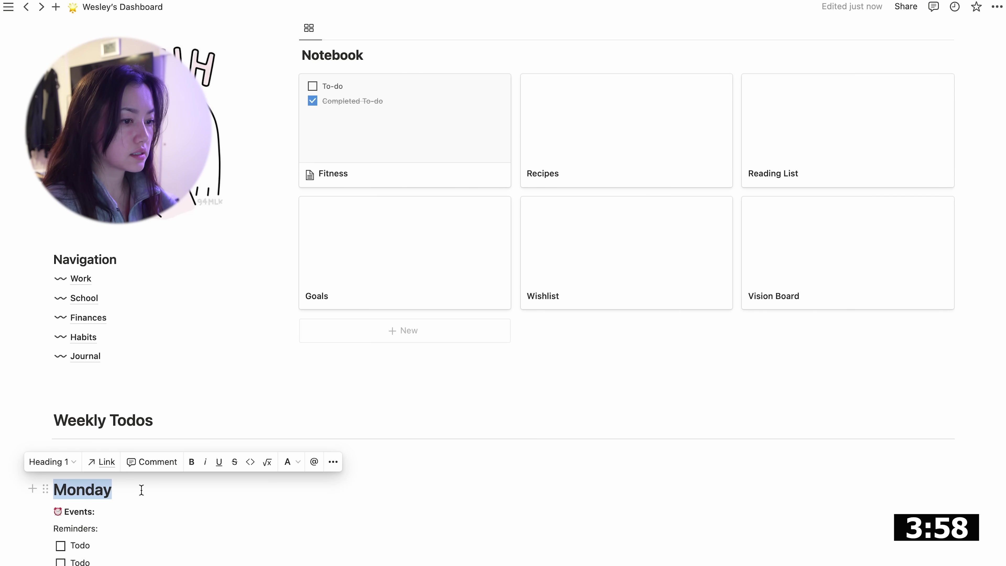
pyautogui.click(46, 488)
pyautogui.moveTo(119, 558)
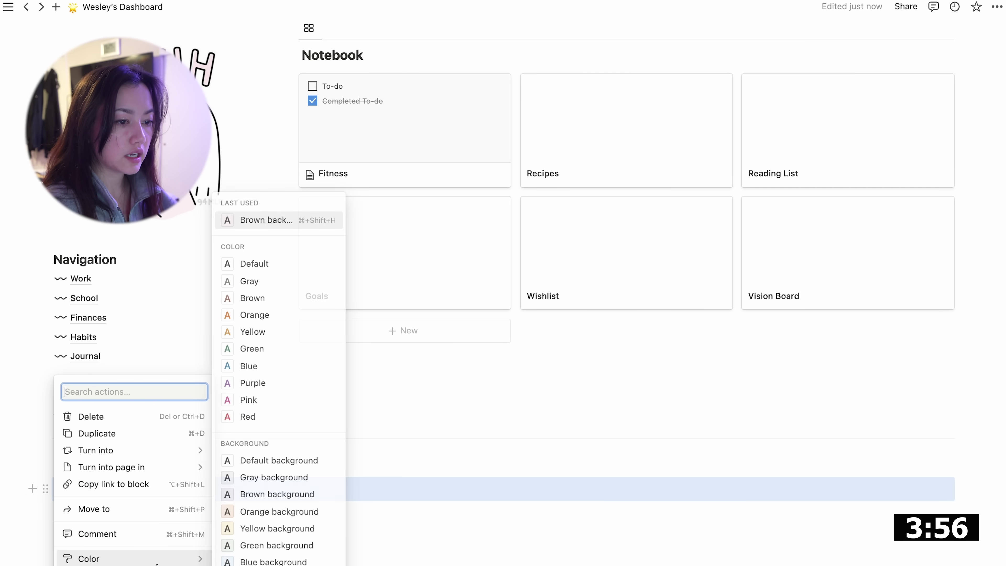
pyautogui.click(293, 495)
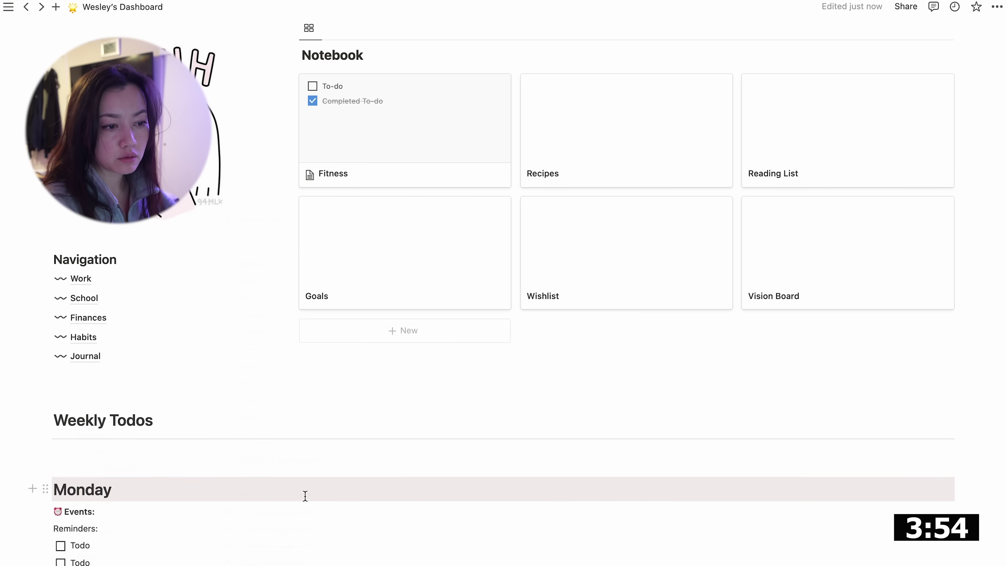
pyautogui.scroll(-2, 353, 489)
pyautogui.scroll(-1, 354, 489)
pyautogui.moveTo(55, 393)
pyautogui.mouseDown()
pyautogui.moveTo(79, 394)
pyautogui.moveTo(155, 482)
pyautogui.moveTo(66, 392)
pyautogui.moveTo(46, 390)
pyautogui.mouseUp()
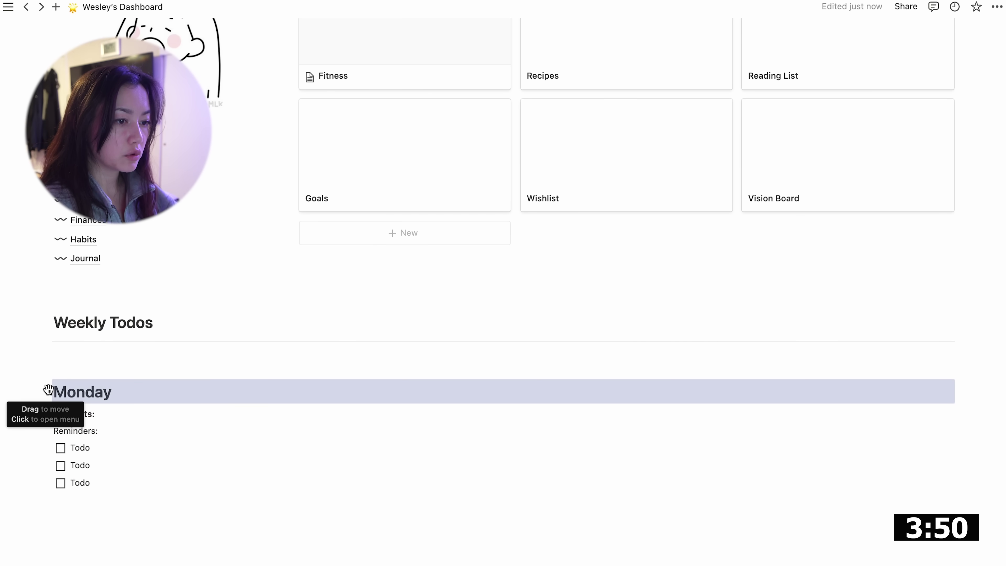
# - Duplicate the Monday section into a second column beside the original
pyautogui.keyDown('shift'); pyautogui.click(122, 486); pyautogui.keyUp('shift')
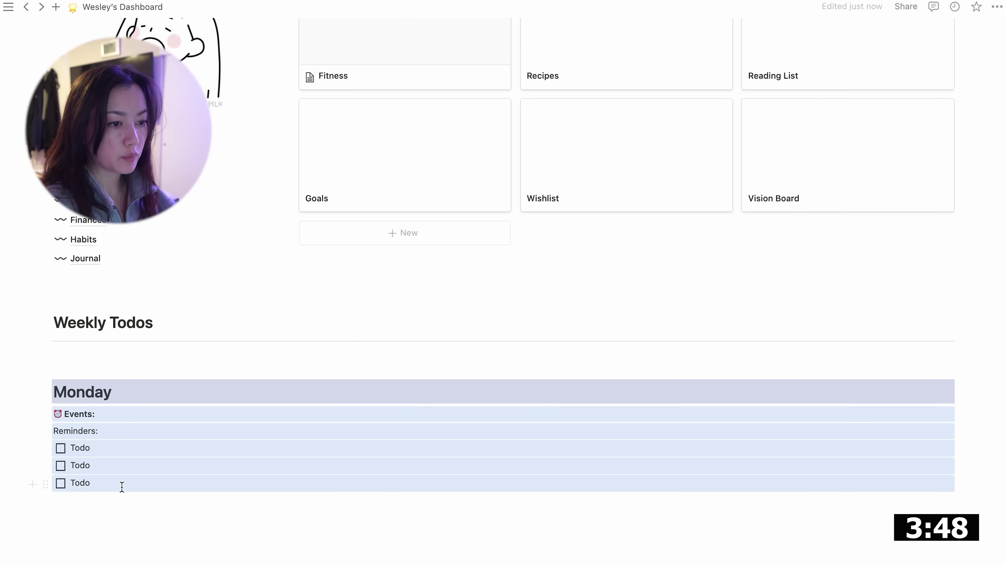
pyautogui.click(140, 511)
pyautogui.write('Monday Events: Reminders: Todo Todo Todo')
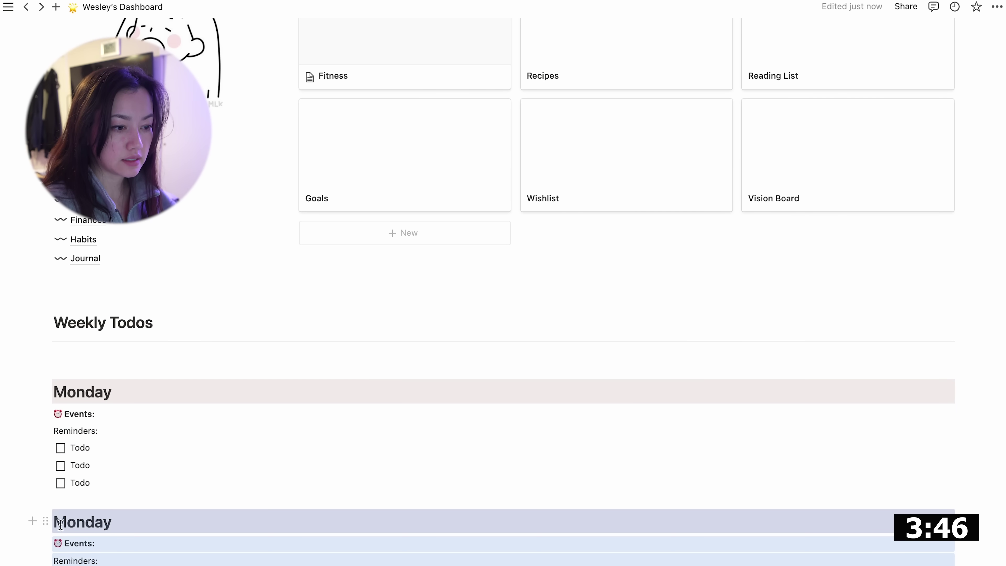
pyautogui.moveTo(45, 522); pyautogui.dragTo(966, 396)
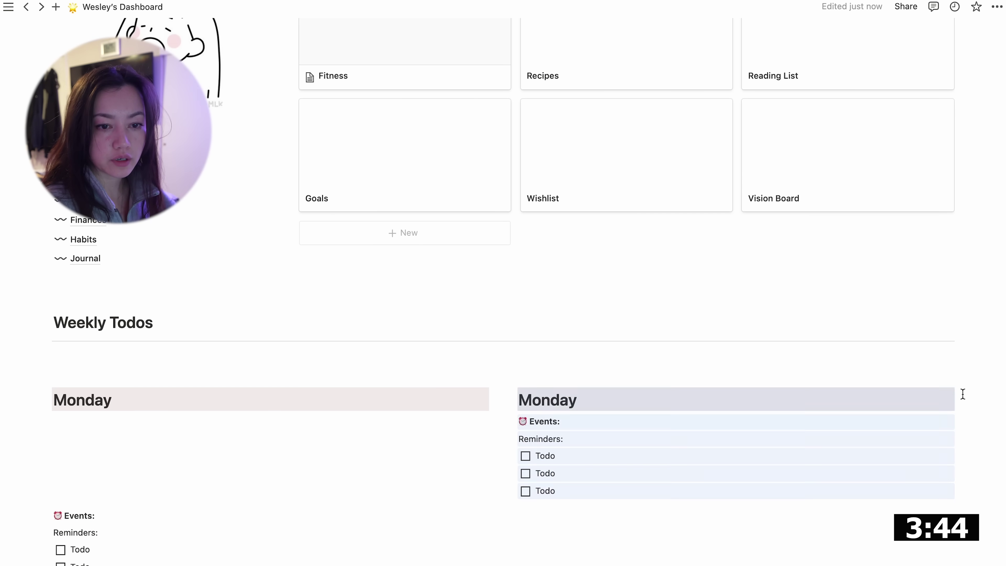
pyautogui.moveTo(95, 561); pyautogui.dragTo(110, 415)
# - Copy and paste the Monday columns until the row holds four day columns
pyautogui.moveTo(797, 557); pyautogui.dragTo(286, 377)
pyautogui.hotkey('ctrl', 'c')
pyautogui.click(919, 538)
pyautogui.hotkey('ctrl', 'v')
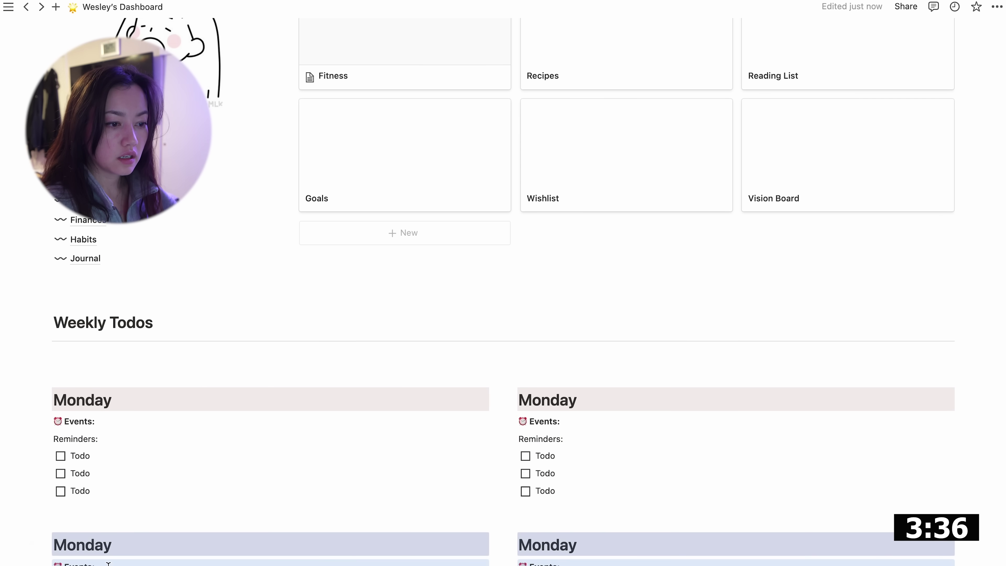
pyautogui.moveTo(45, 546); pyautogui.dragTo(966, 408)
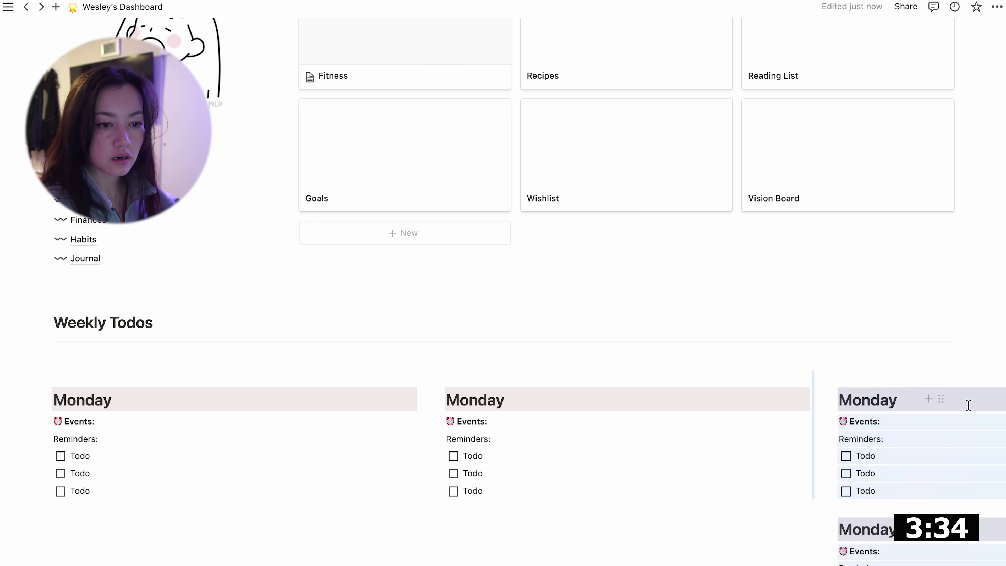
pyautogui.scroll(-3, 700, 455)
pyautogui.click(664, 429)
pyautogui.press('Escape')
pyautogui.keyDown('shift'); pyautogui.click(795, 528); pyautogui.keyUp('shift')
pyautogui.moveTo(665, 429); pyautogui.dragTo(976, 292)
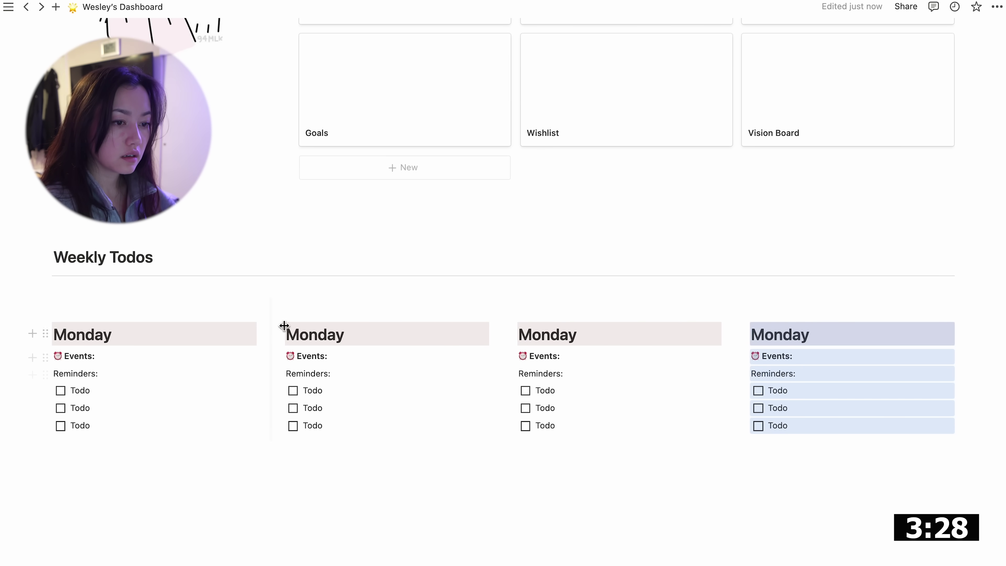
# - Rename the second, third and fourth columns to Tueday, Wednesday and Thursday
pyautogui.doubleClick(353, 338)
pyautogui.write('Tuie')
pyautogui.press('BackSpace')
pyautogui.press('BackSpace')
pyautogui.write('eday')
pyautogui.click(538, 329)
pyautogui.doubleClick(538, 332)
pyautogui.write('Wednesday')
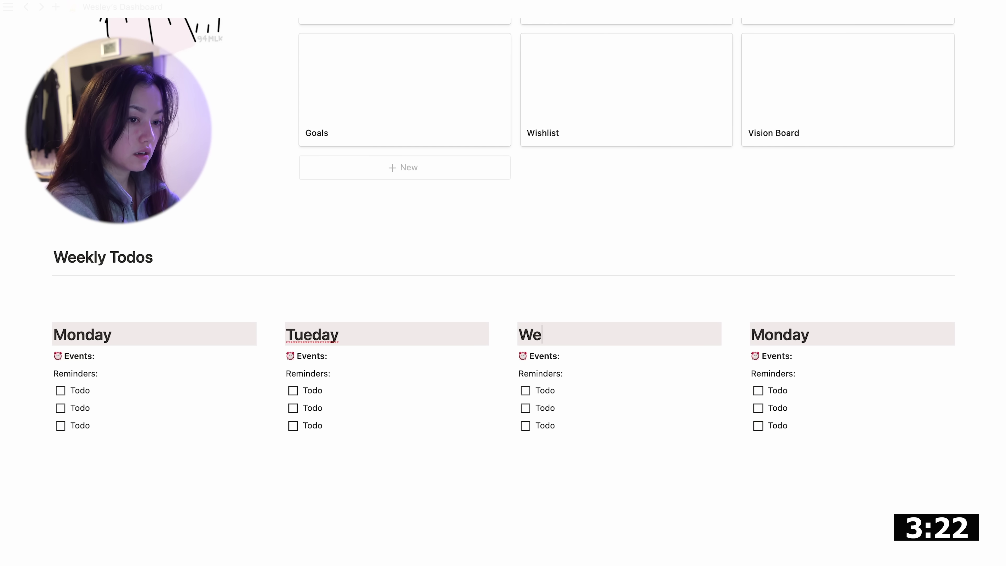
pyautogui.doubleClick(792, 335)
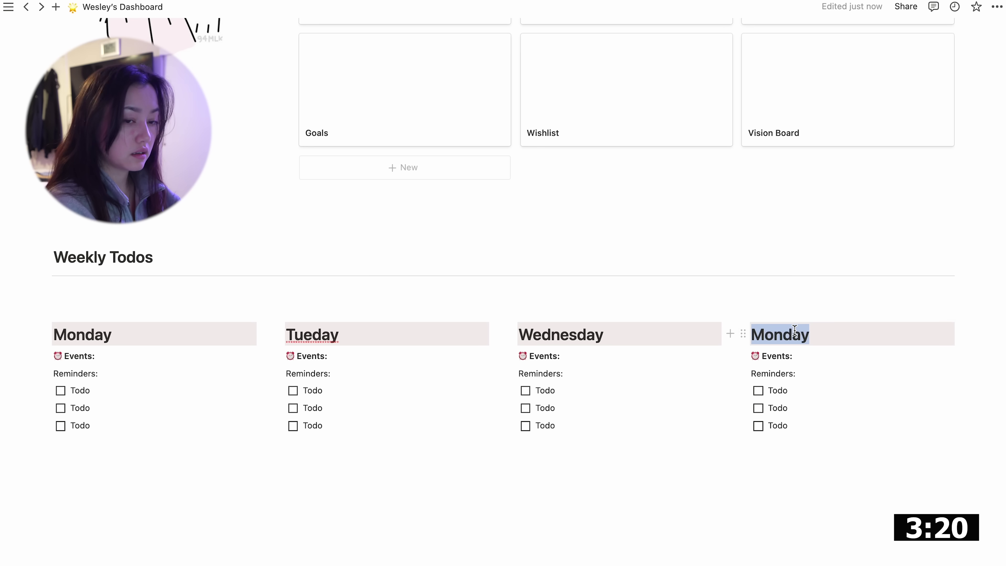
pyautogui.write('Thursday')
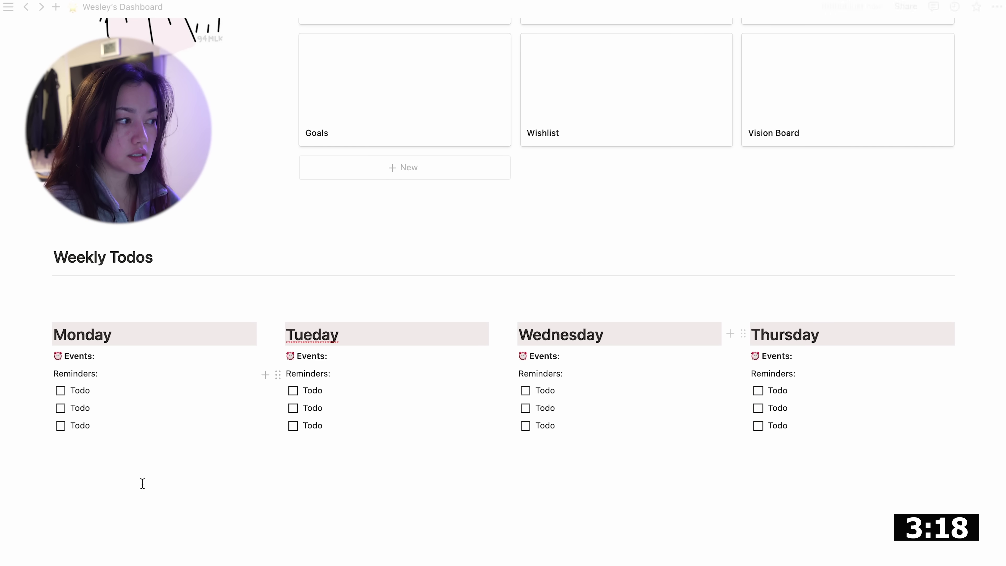
# - Paste a second row of day columns and rename them Friday, Saturday and Sunday
pyautogui.moveTo(906, 544); pyautogui.dragTo(152, 337)
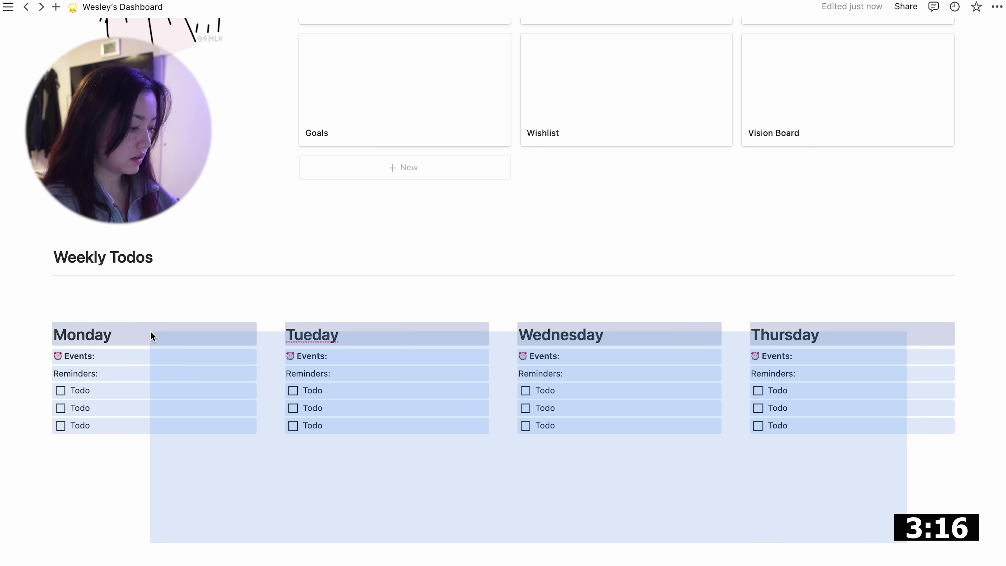
pyautogui.click(195, 486)
pyautogui.press('super+v')
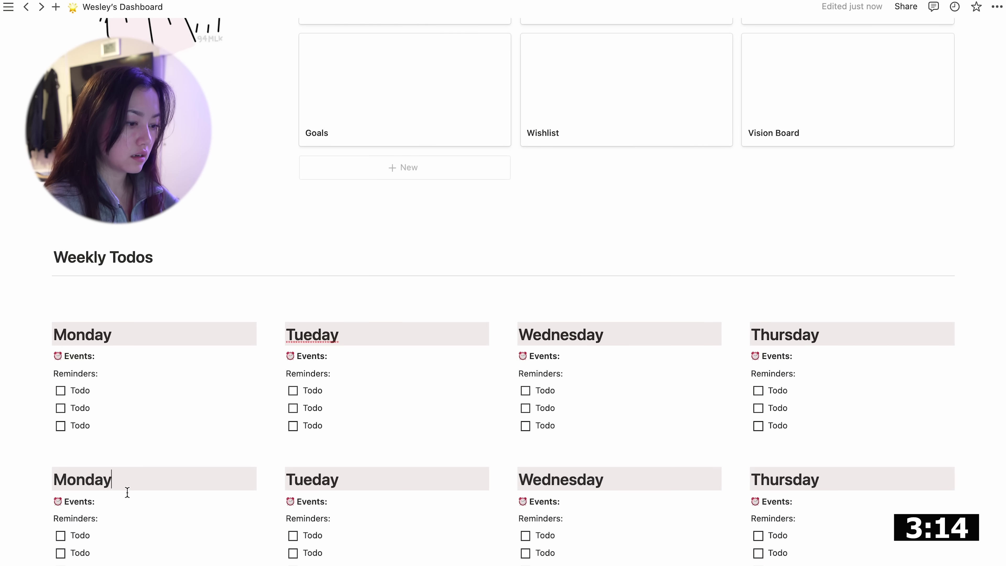
pyautogui.doubleClick(126, 489)
pyautogui.write('Friday')
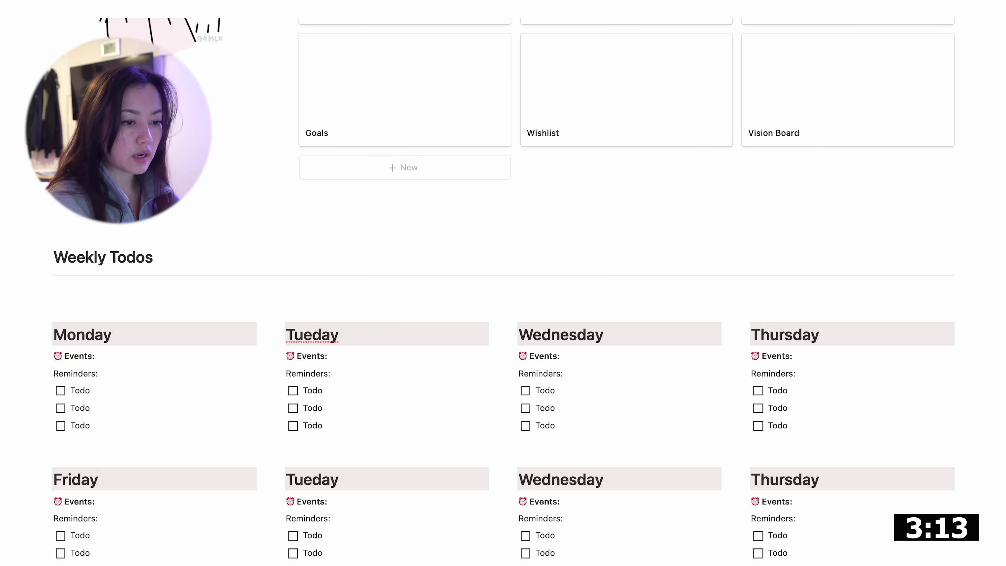
pyautogui.doubleClick(372, 477)
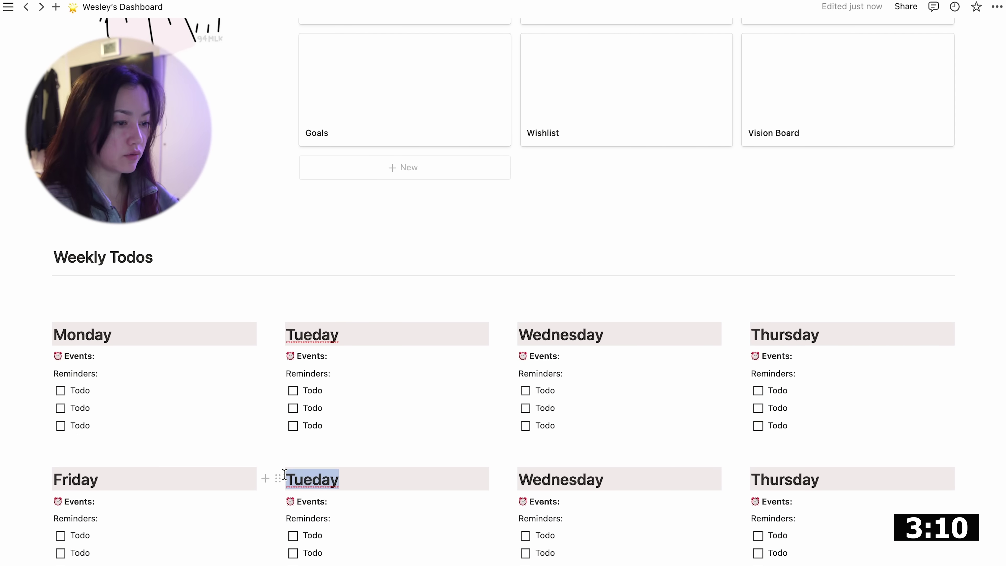
pyautogui.write('Saturday')
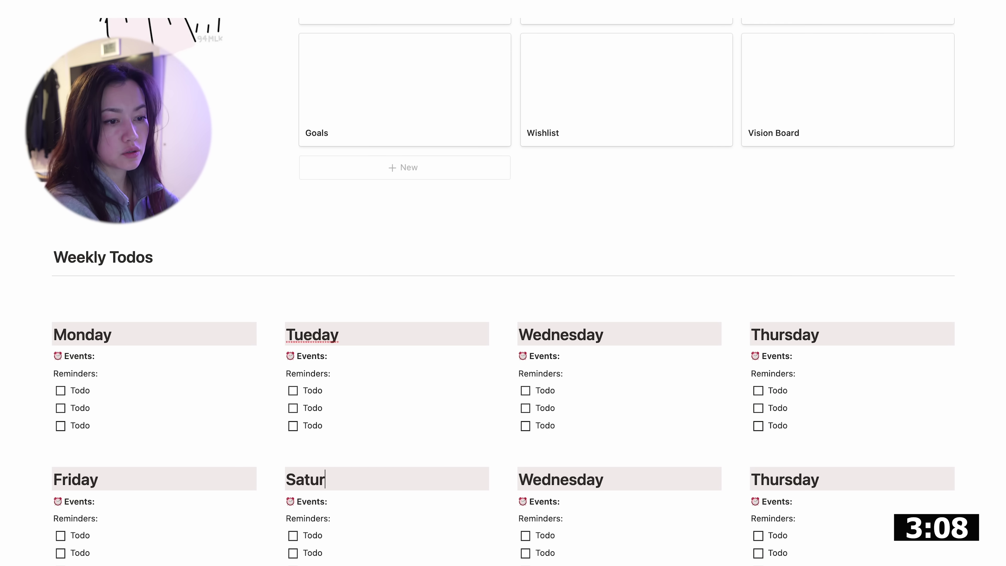
pyautogui.doubleClick(571, 478)
pyautogui.write('Sunday')
# - Delete the duplicate Thursday block from the second row
pyautogui.scroll(-2, 748, 406)
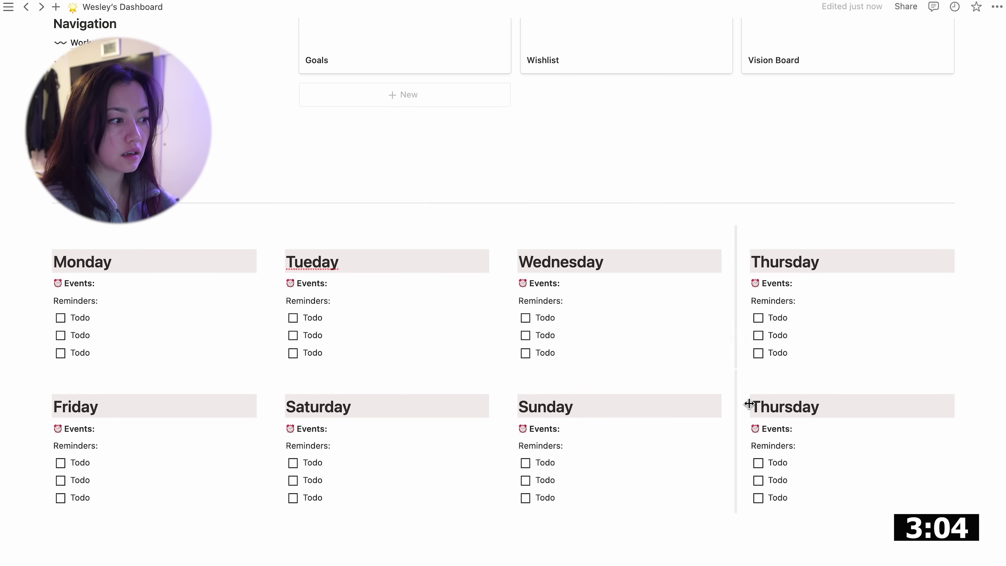
pyautogui.moveTo(906, 544); pyautogui.dragTo(805, 412)
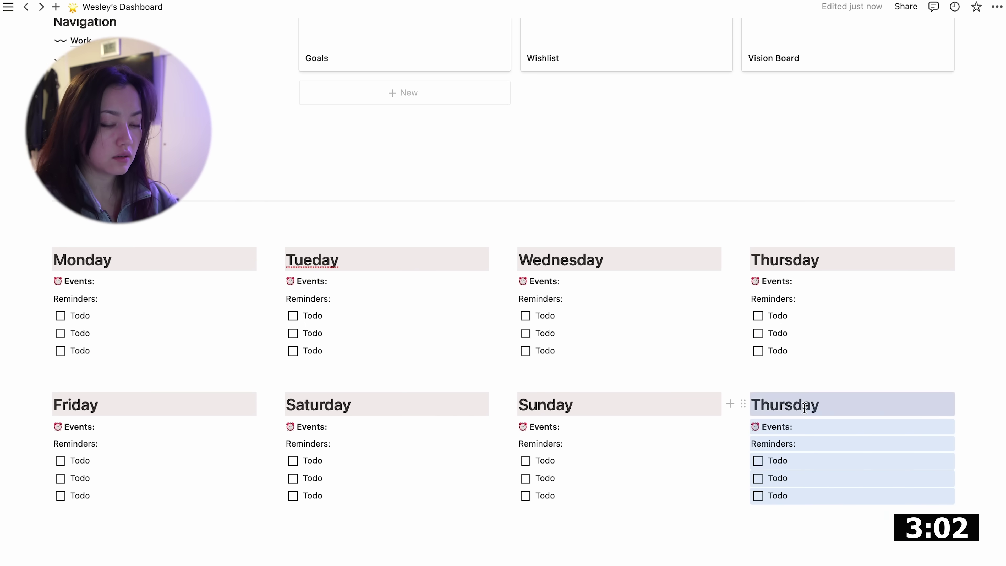
pyautogui.press('Delete')
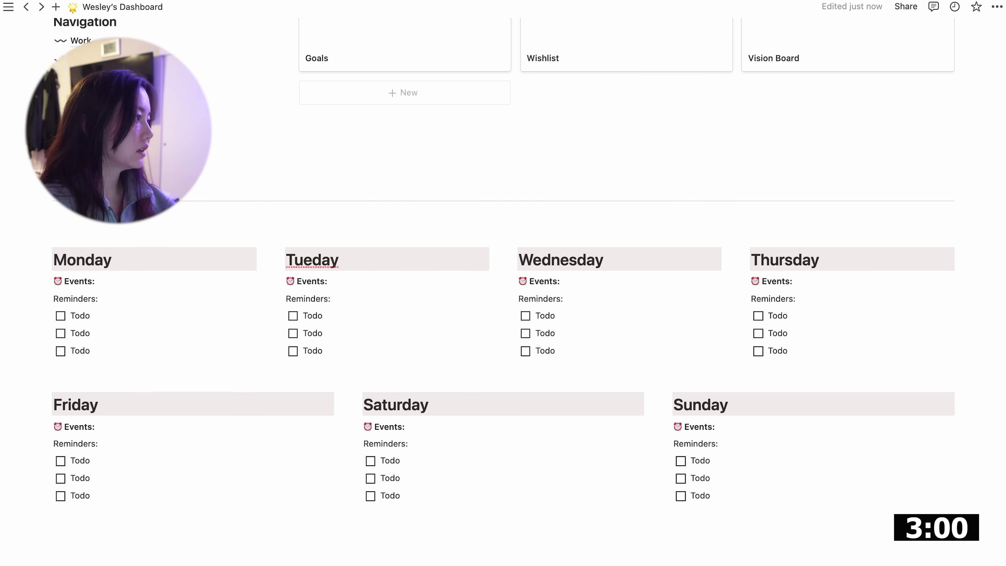
pyautogui.scroll(-2, 415, 346)
pyautogui.scroll(-10, 415, 346)
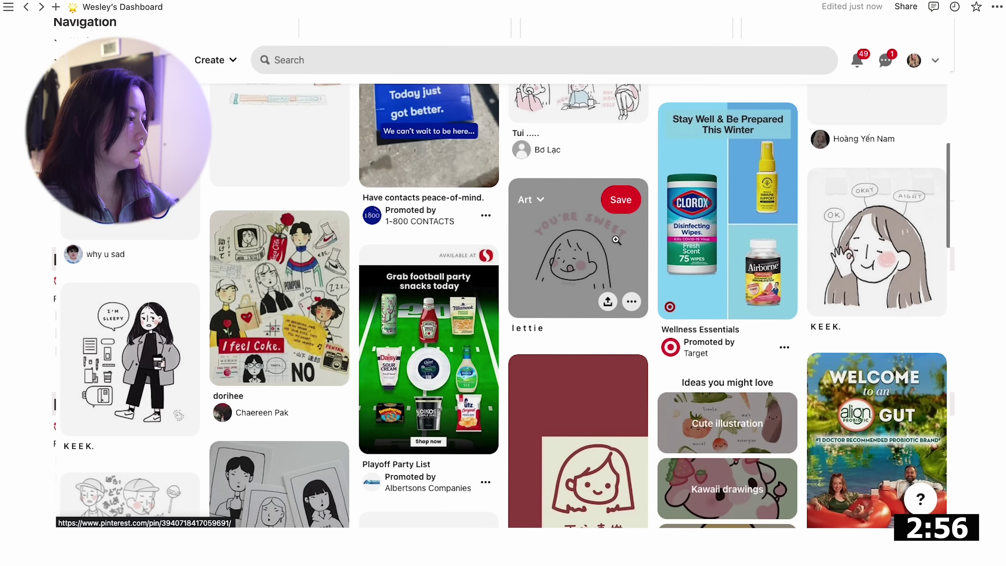
# - Copy the 'You're sweet' sticker image from its Pinterest pin and place it beside Sunday
pyautogui.click(578, 257)
pyautogui.rightClick(366, 202)
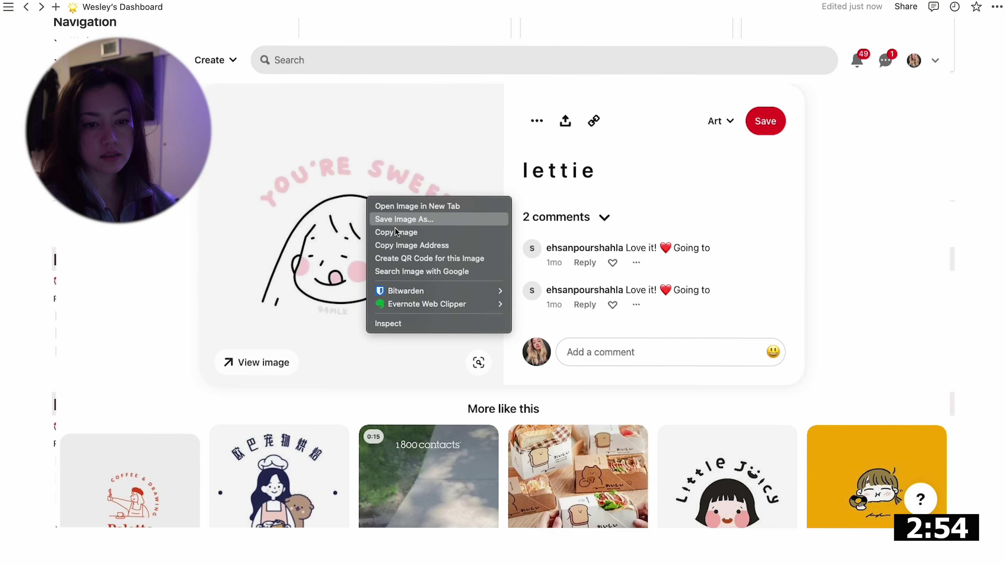
pyautogui.click(404, 234)
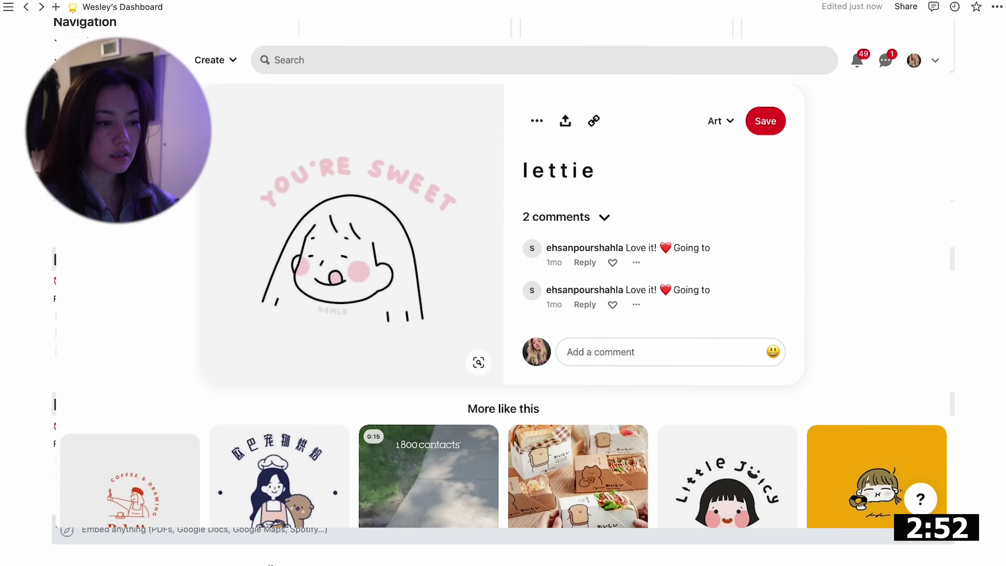
pyautogui.click(348, 556)
pyautogui.moveTo(882, 425); pyautogui.dragTo(983, 409)
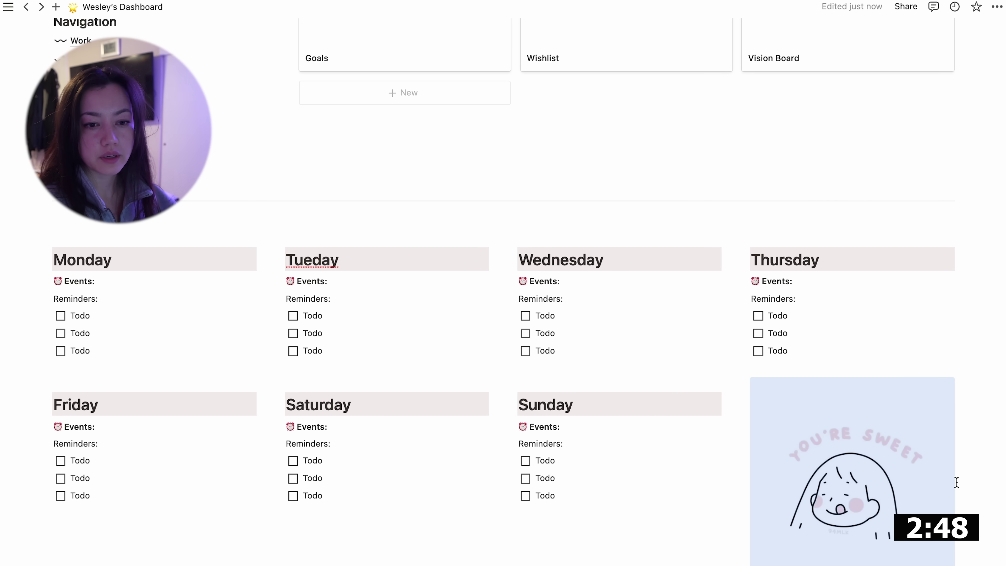
# - Add a friend's name as a birthday entry on Monday's Events line
pyautogui.click(926, 478)
pyautogui.scroll(-3, 930, 478)
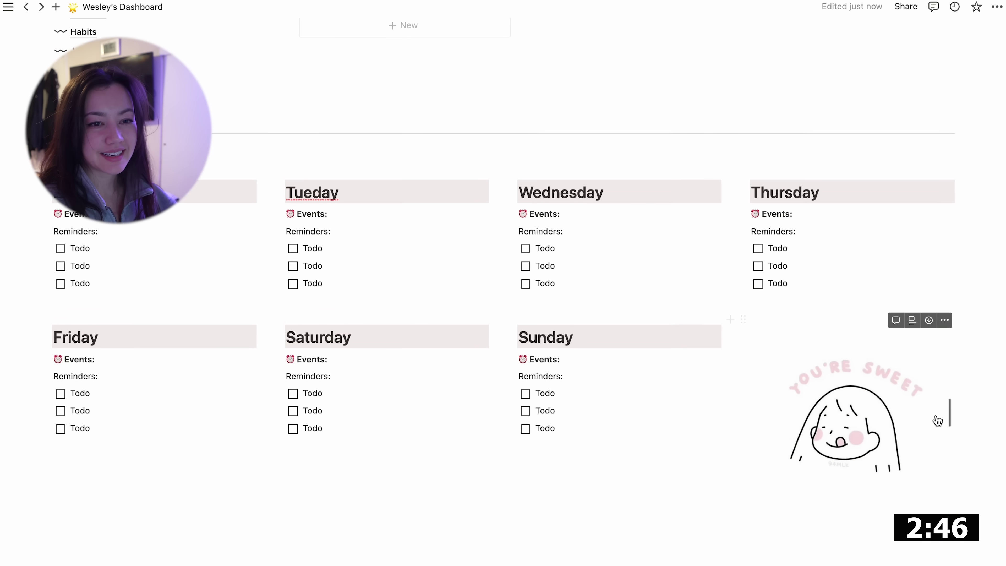
pyautogui.click(334, 548)
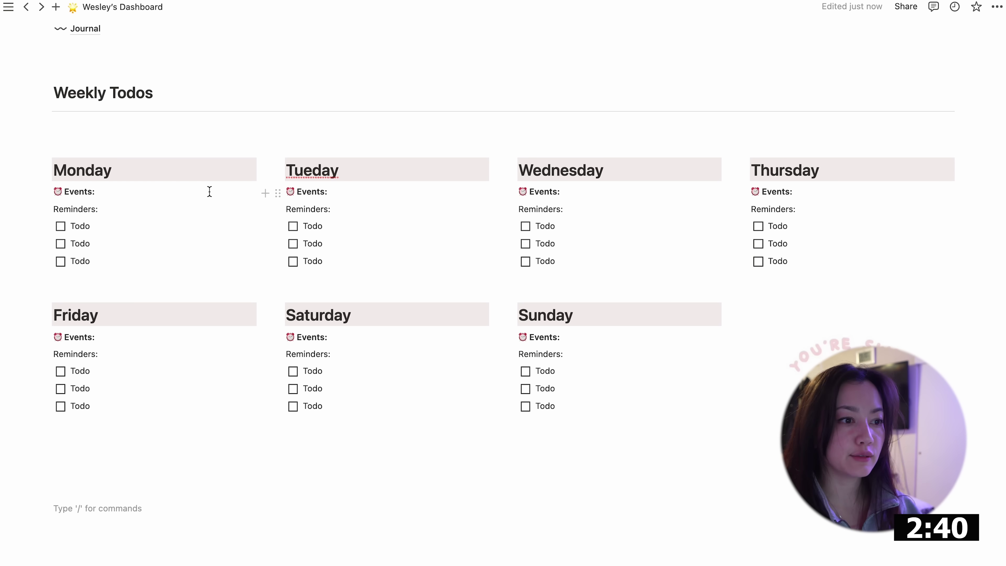
pyautogui.click(187, 192)
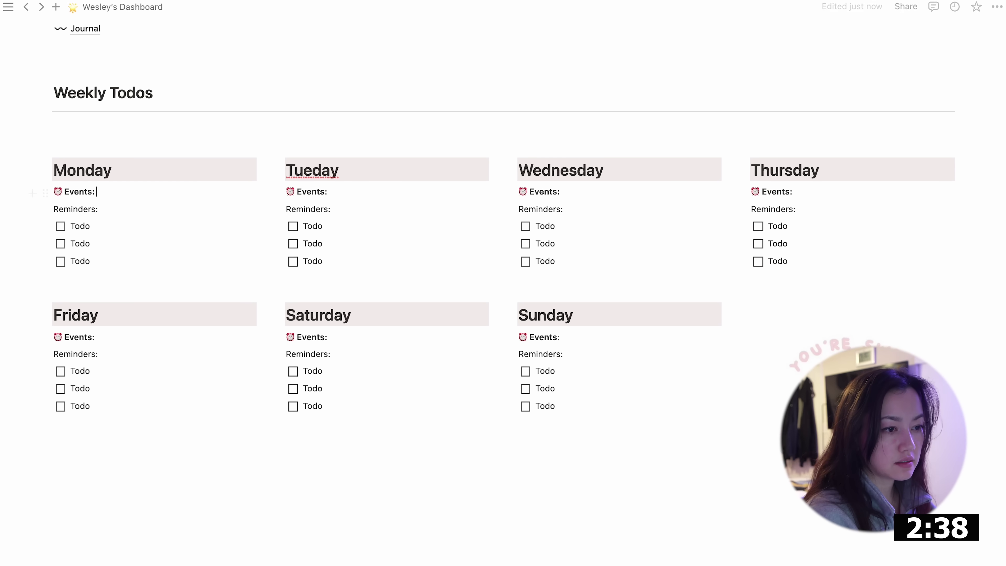
pyautogui.write('Sarah’s birthday')
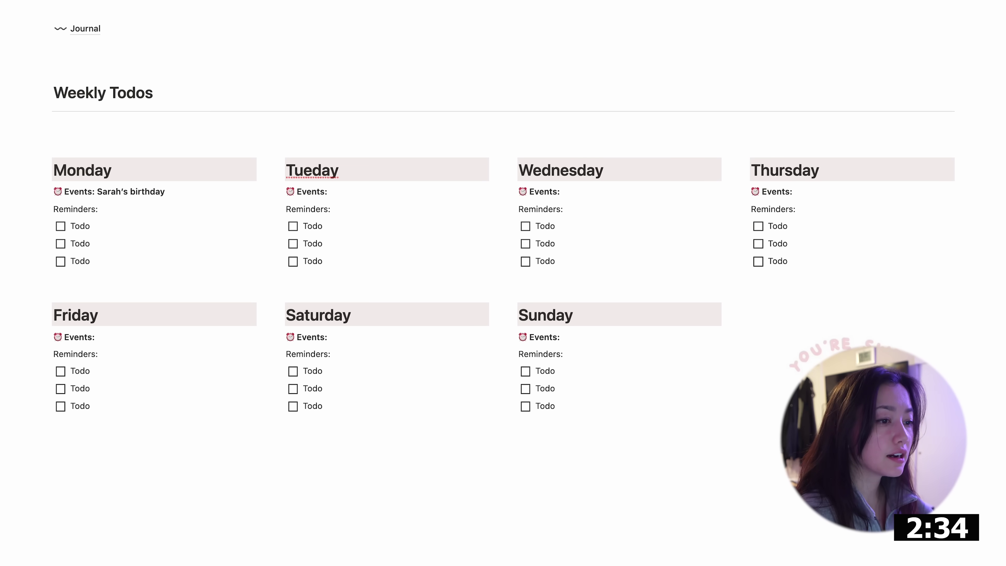
# - Add a note on Monday's Reminders line to subscribe to a creator's YouTube channel
pyautogui.press('Down')
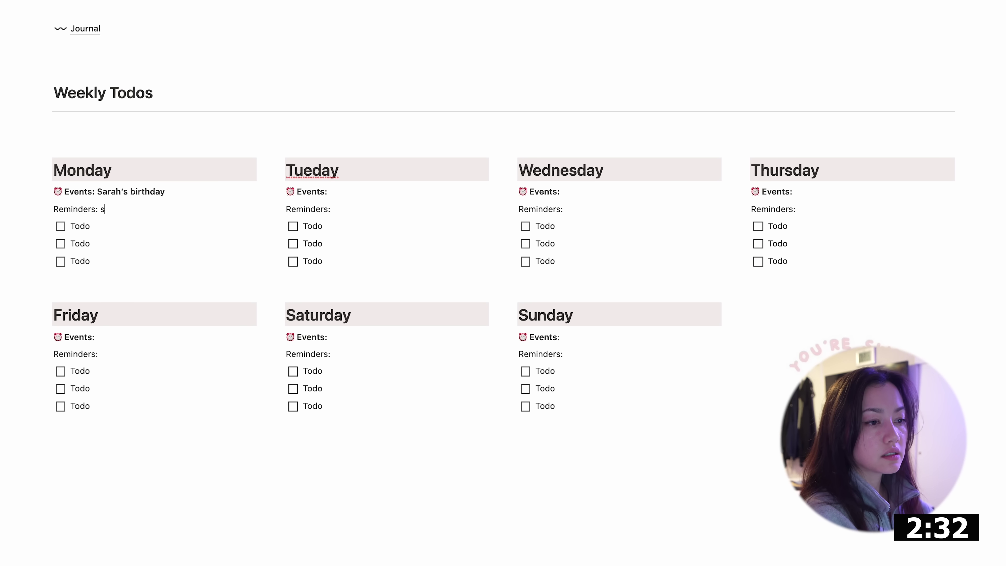
pyautogui.write('subscribe to W')
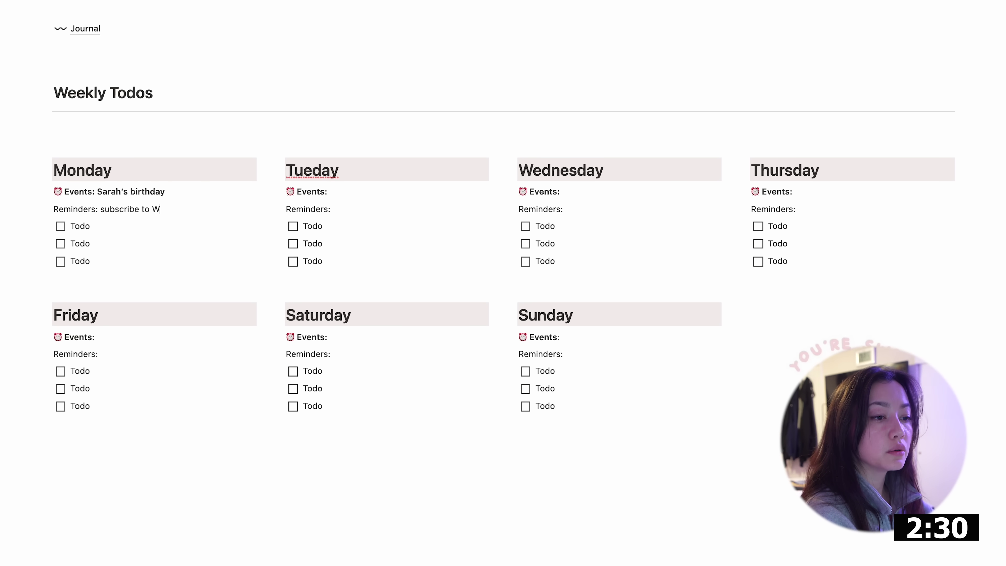
pyautogui.write('esley Anna’s youtube')
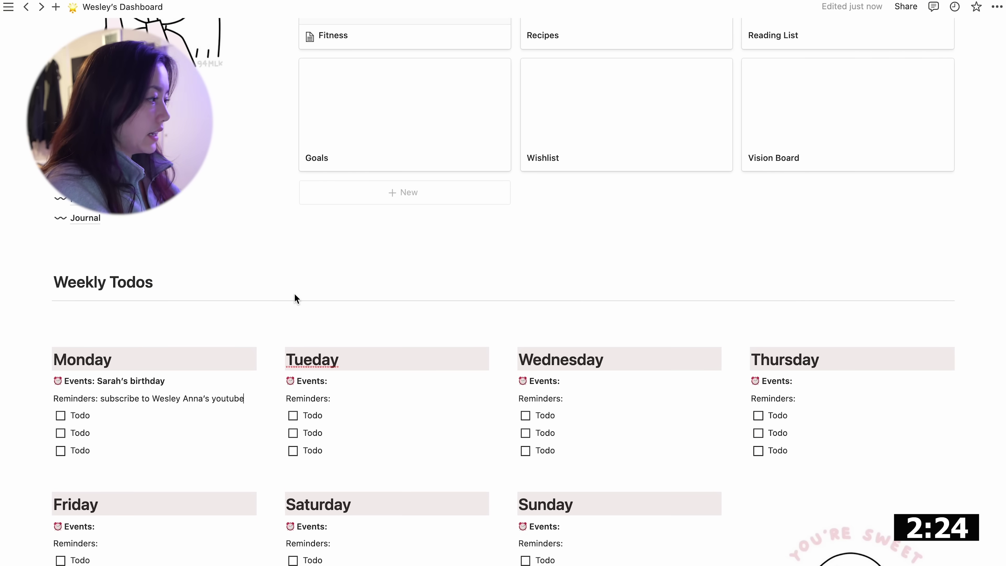
pyautogui.scroll(-6, 294, 296)
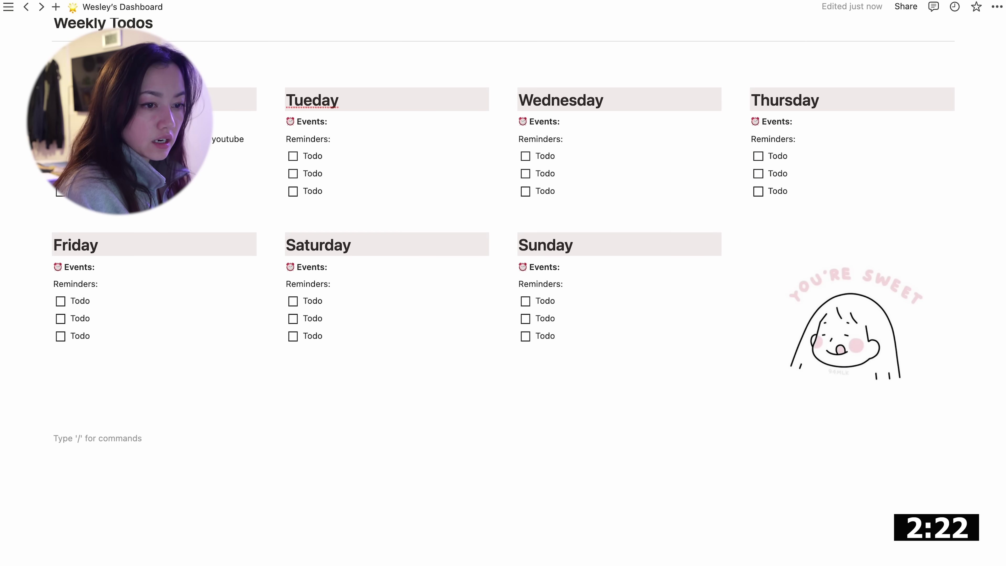
pyautogui.press('Up')
pyautogui.press('Down')
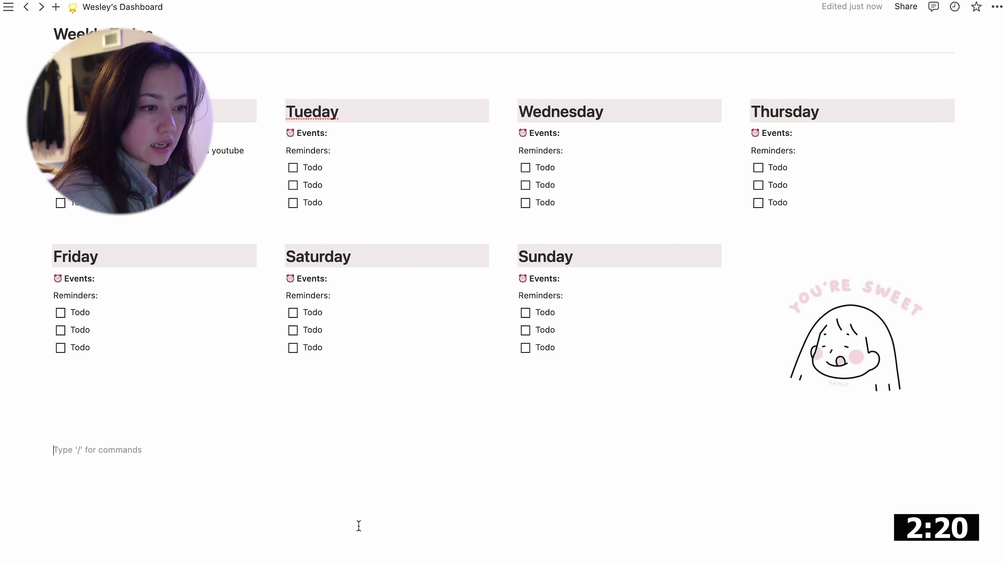
# - Insert a new Calendar database and add a birthday event on January 11, 2023
pyautogui.write('/')
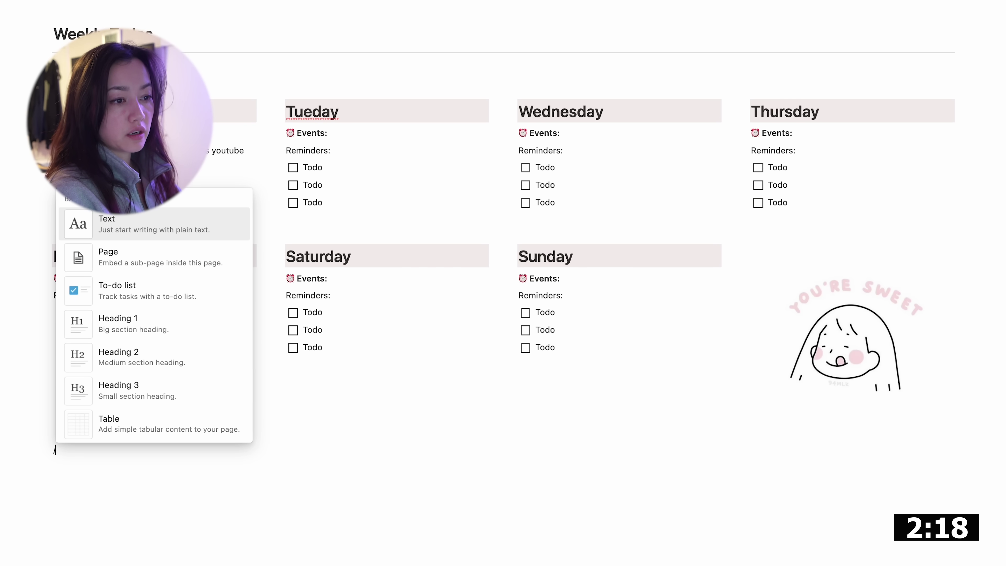
pyautogui.write('cal')
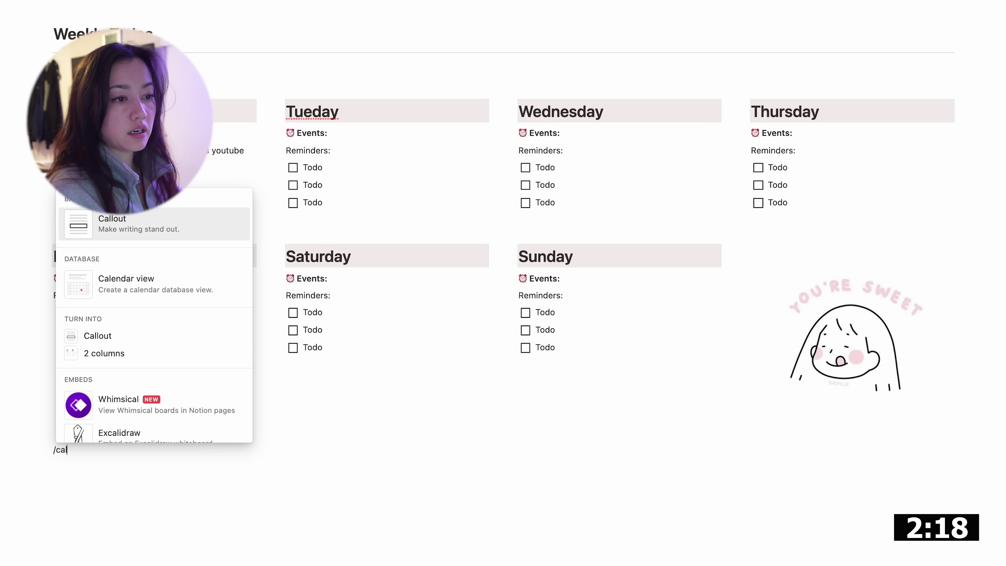
pyautogui.click(164, 295)
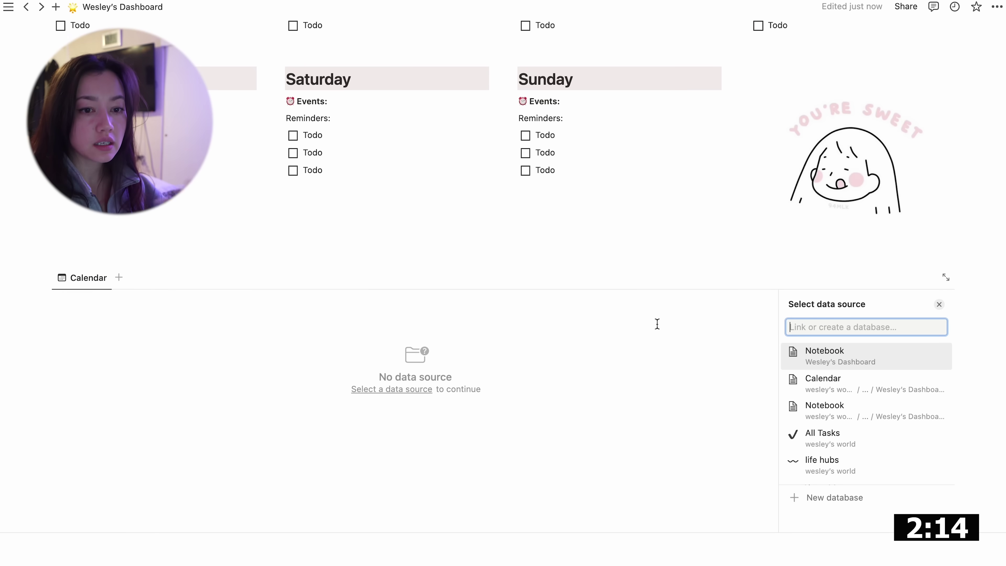
pyautogui.click(866, 500)
pyautogui.scroll(-3, 387, 341)
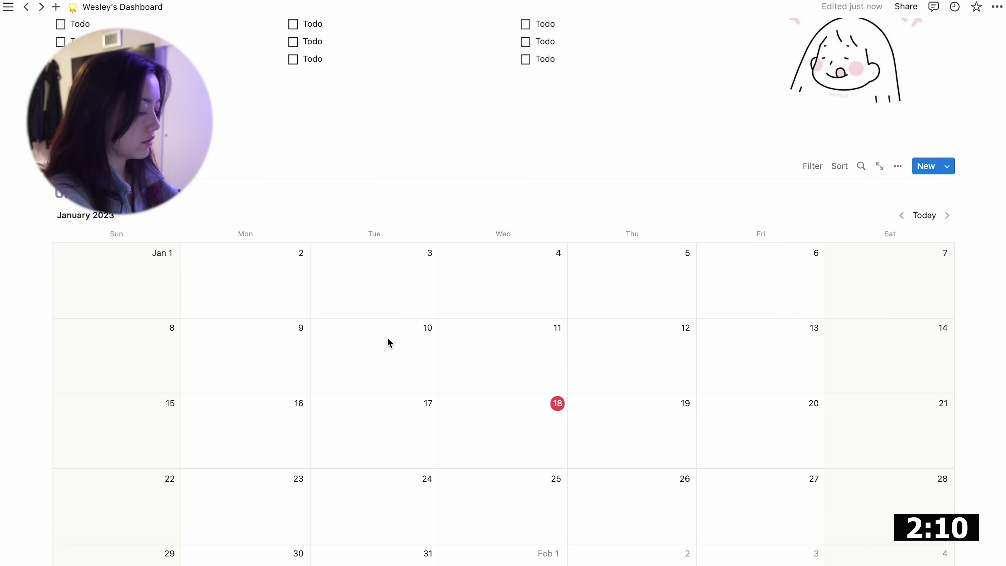
pyautogui.write('C')
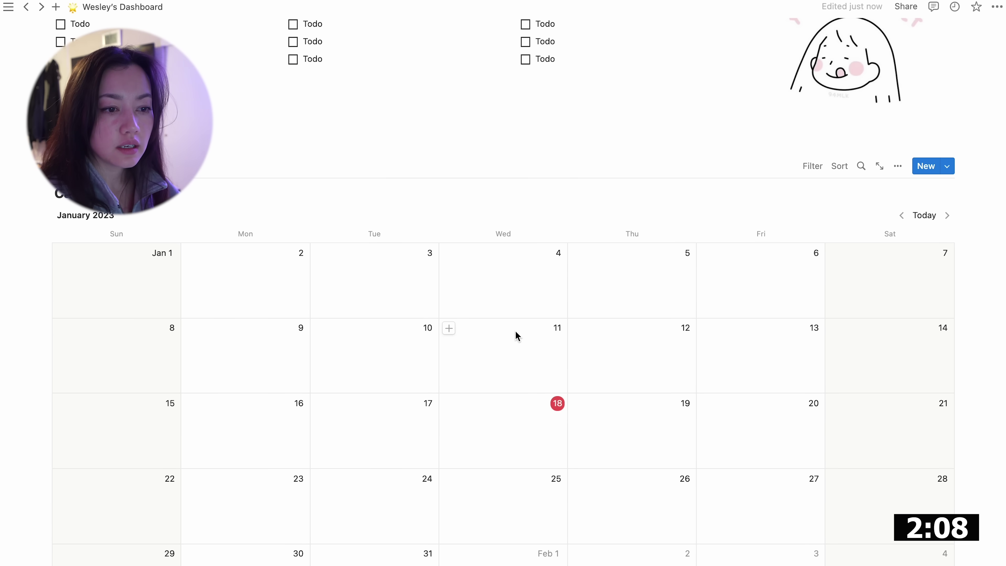
pyautogui.click(448, 328)
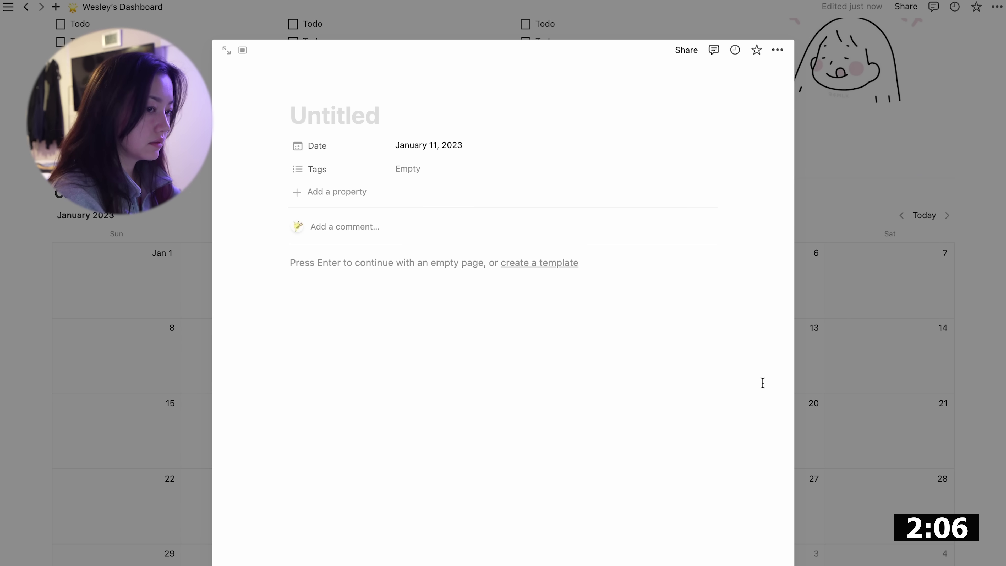
pyautogui.write("Sarah's birthday")
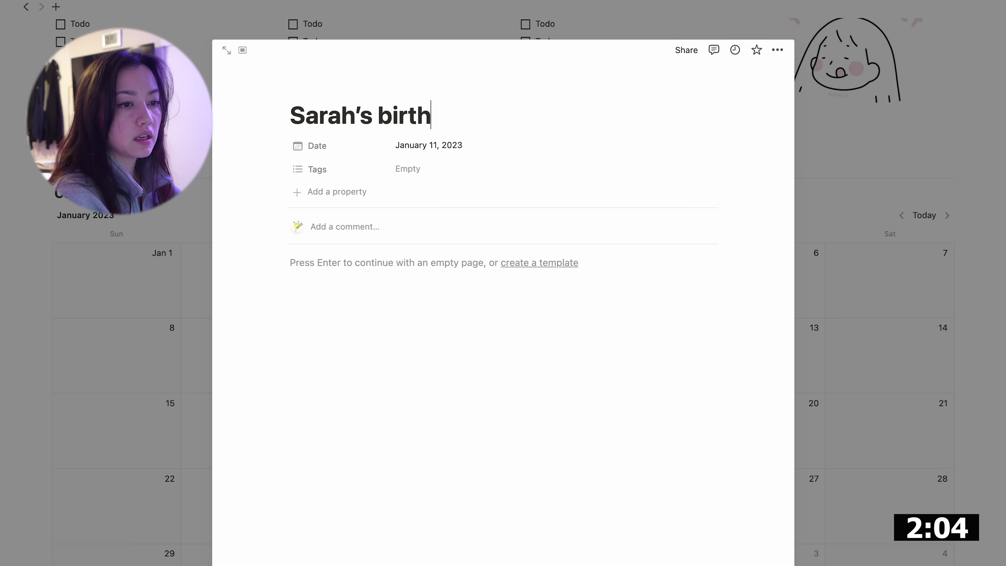
pyautogui.click(878, 367)
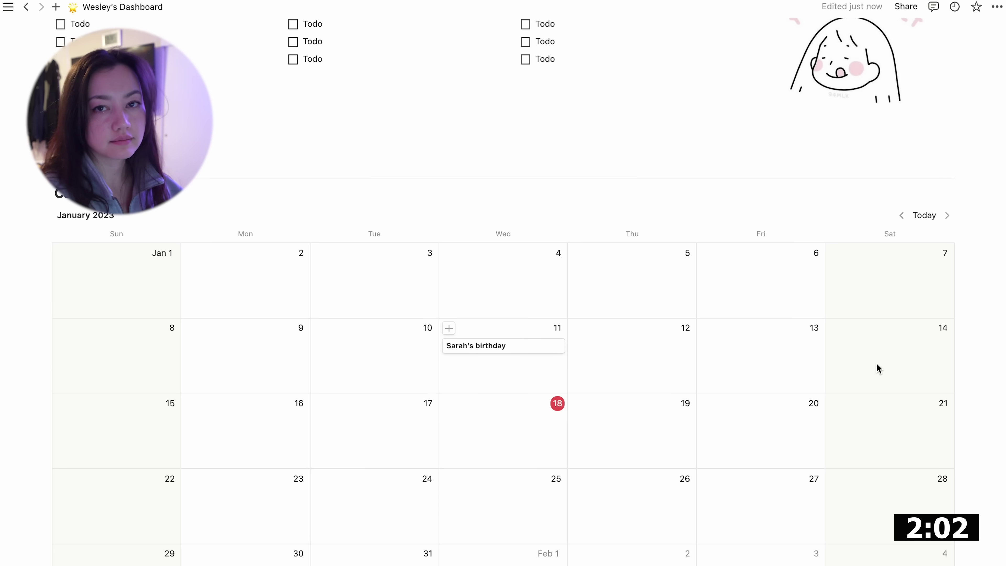
pyautogui.scroll(-5, 737, 269)
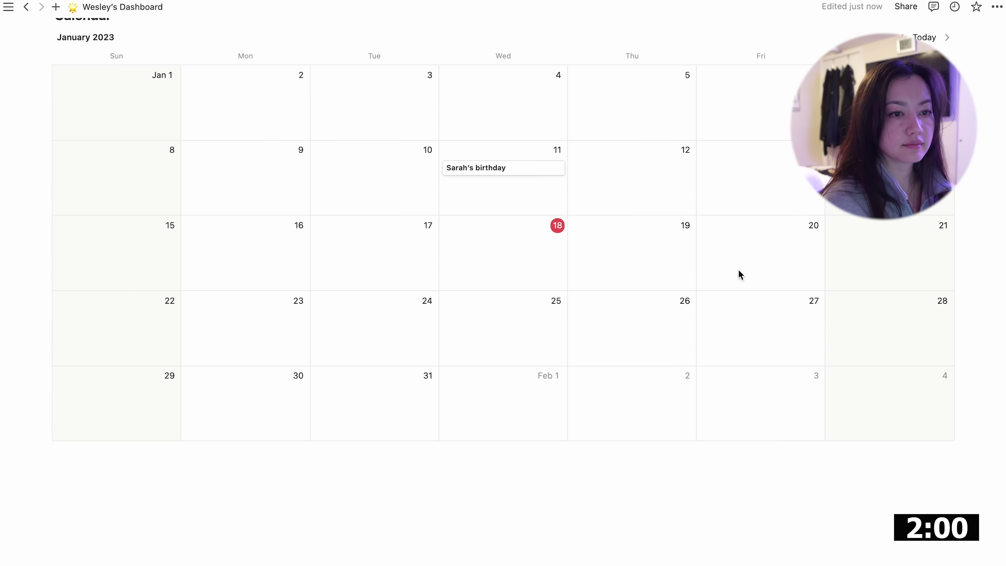
pyautogui.scroll(15, 738, 272)
# - Return to the dashboard's banner, callout and Notebook gallery, then open the page template gallery
pyautogui.scroll(10, 738, 270)
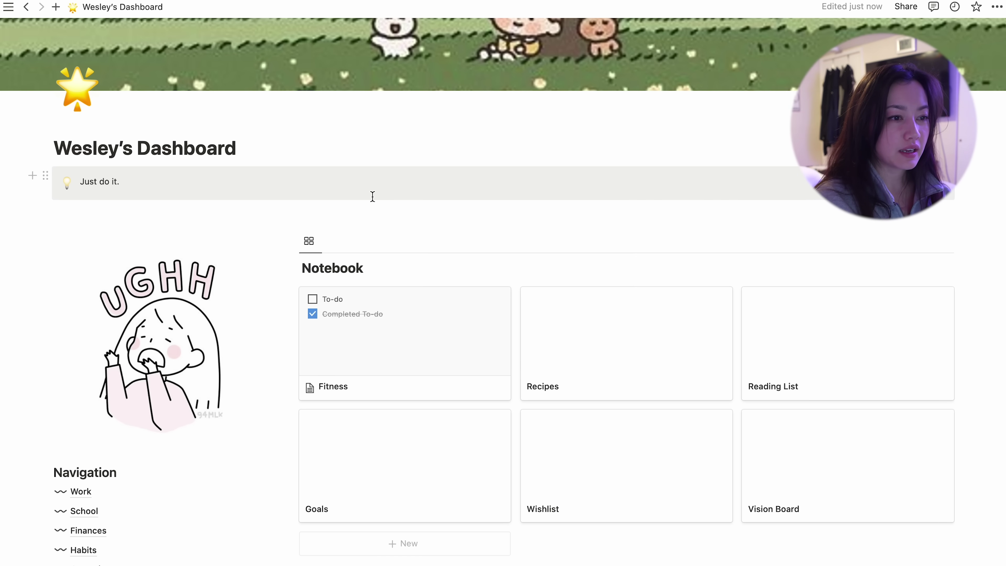
pyautogui.scroll(-3, 372, 196)
pyautogui.scroll(3, 224, 310)
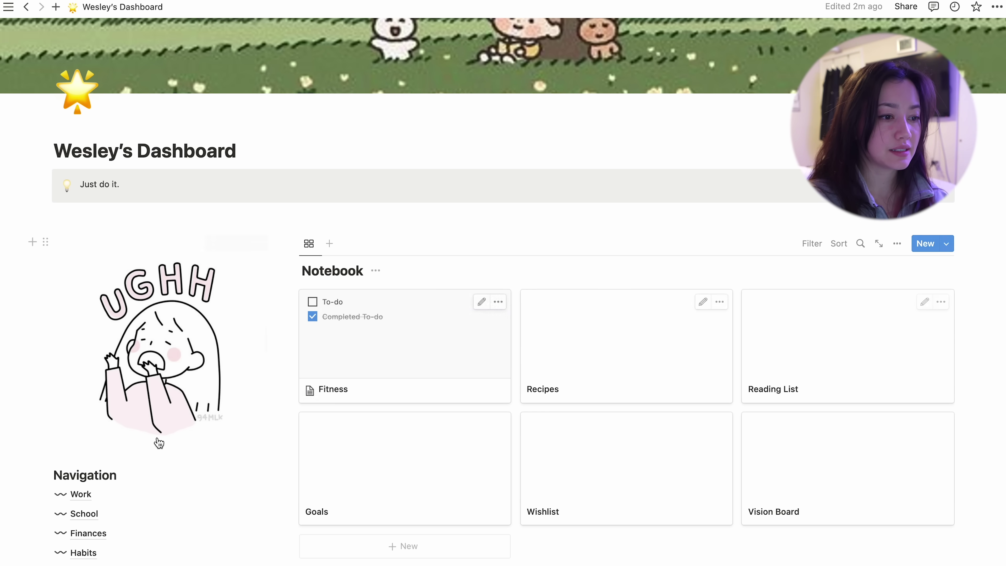
pyautogui.click(28, 459)
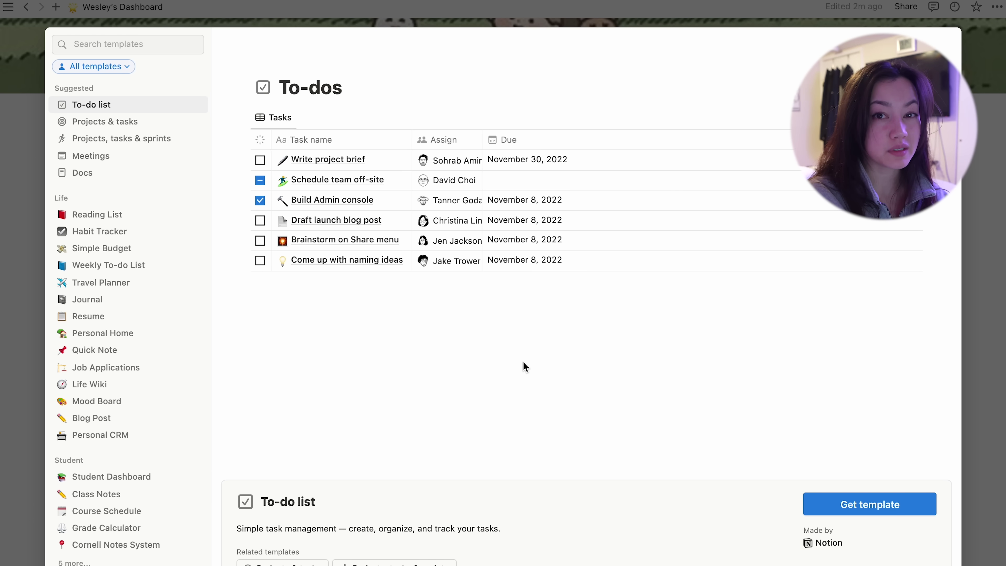
# - Preview the Reading List, Habit Tracker and Travel Planner templates, then dismiss the gallery
pyautogui.click(111, 216)
pyautogui.click(119, 234)
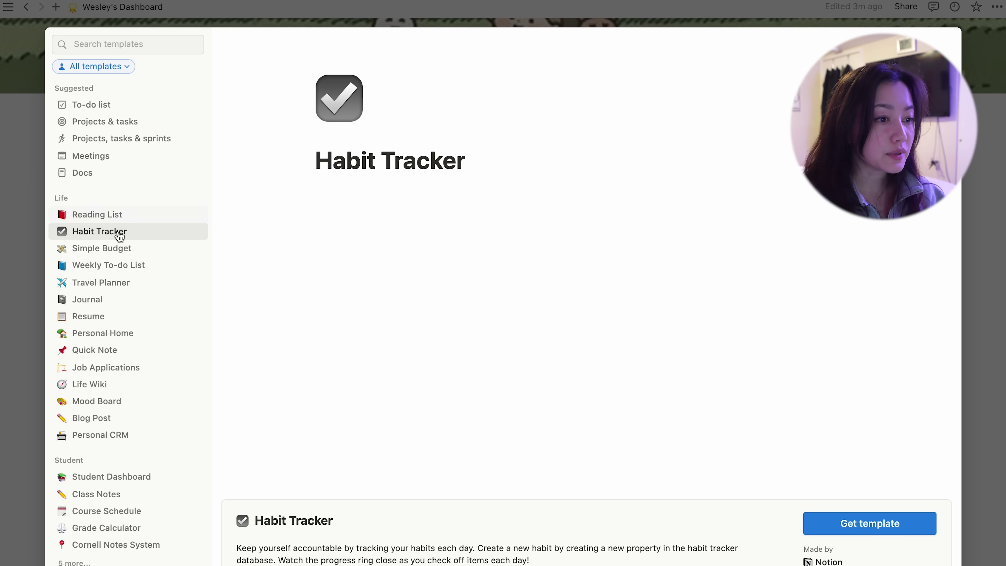
pyautogui.click(118, 283)
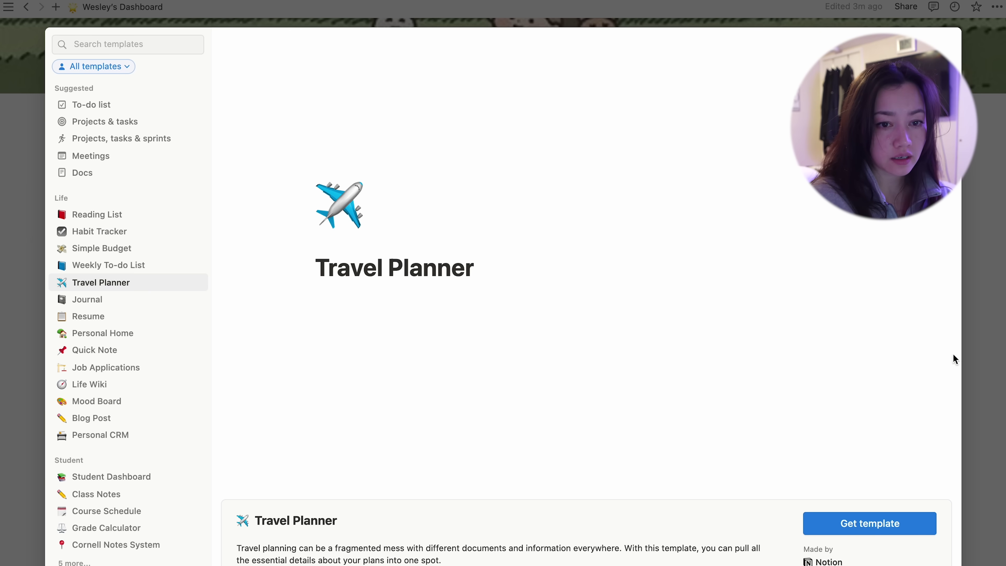
pyautogui.click(978, 358)
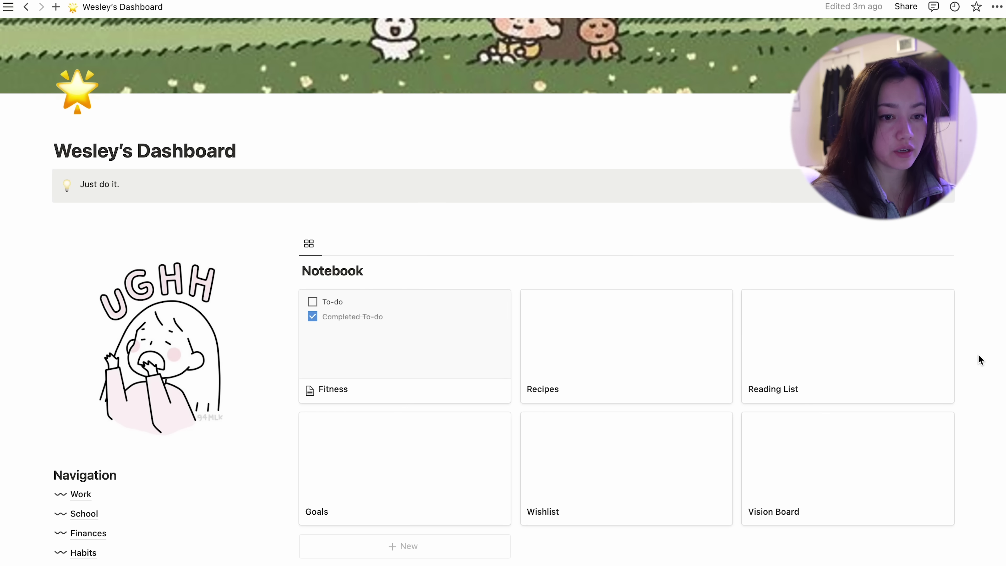